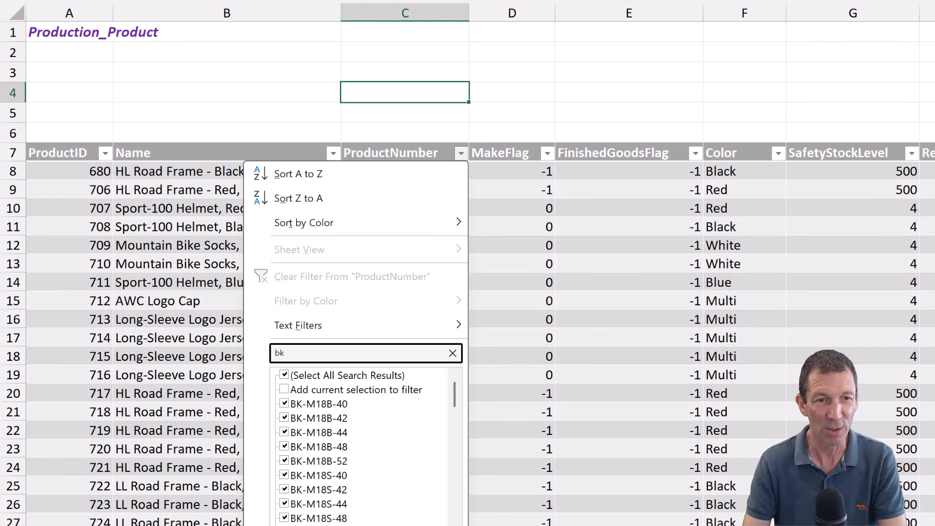
- Filter the ProductNumber column to show only BK-M18S-48, and clear that filter again
left_click(307, 519)
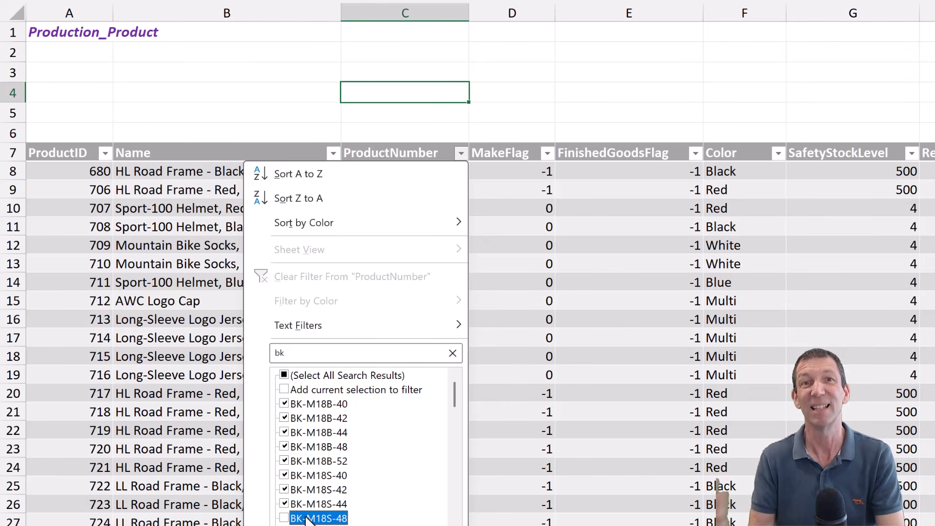
left_click(286, 377)
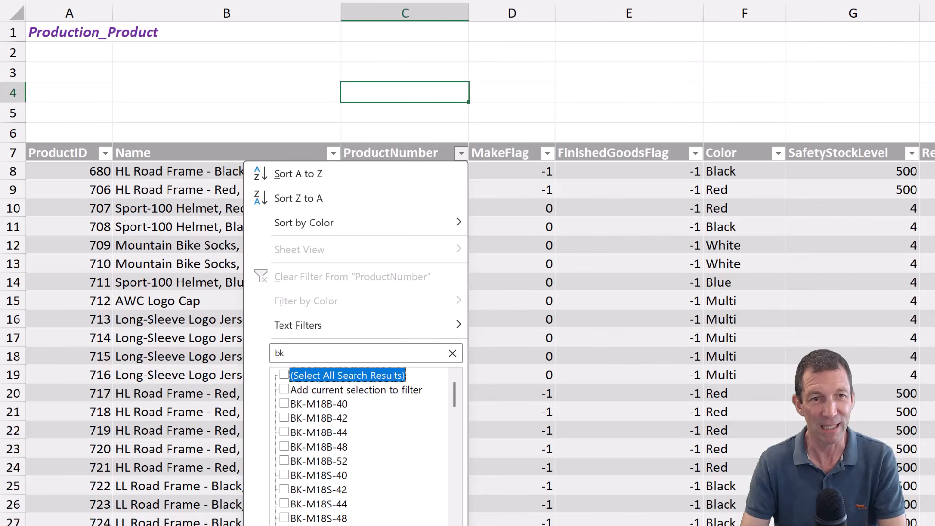
left_click(285, 519)
left_click(396, 525)
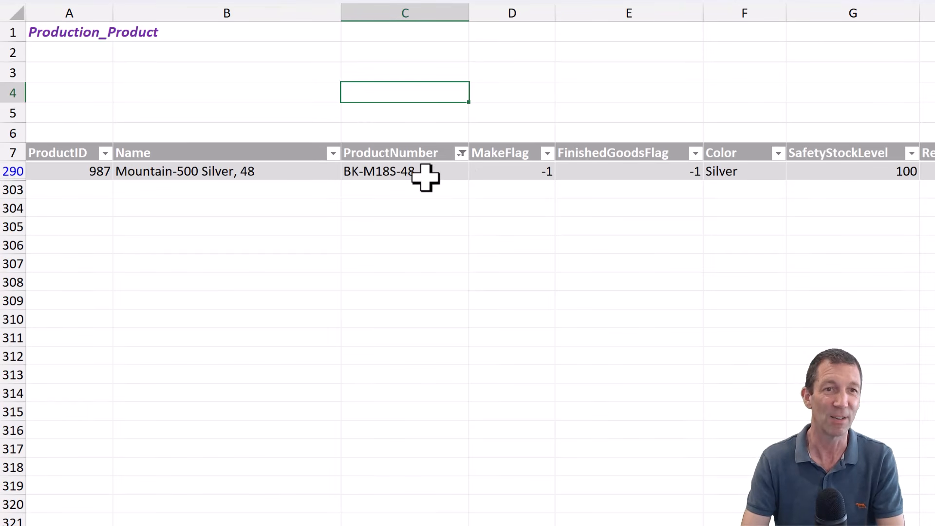
left_click(461, 153)
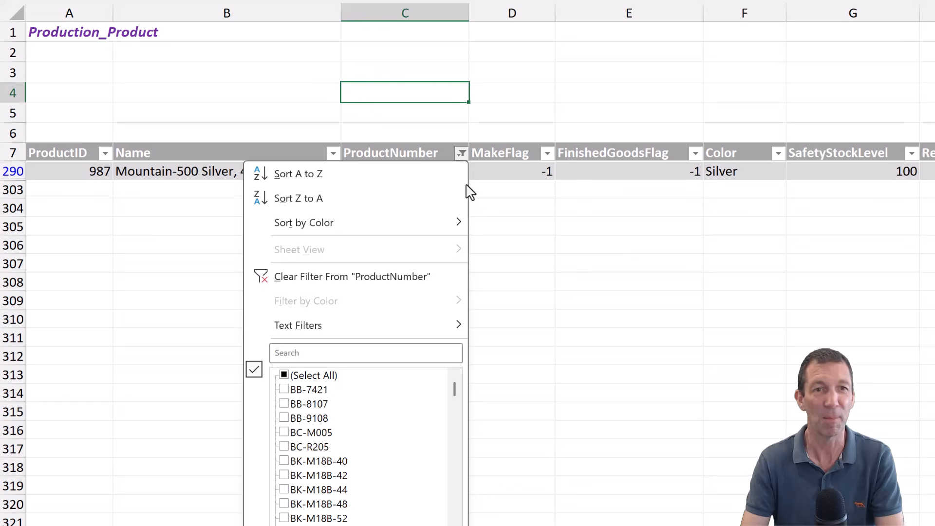
left_click(326, 278)
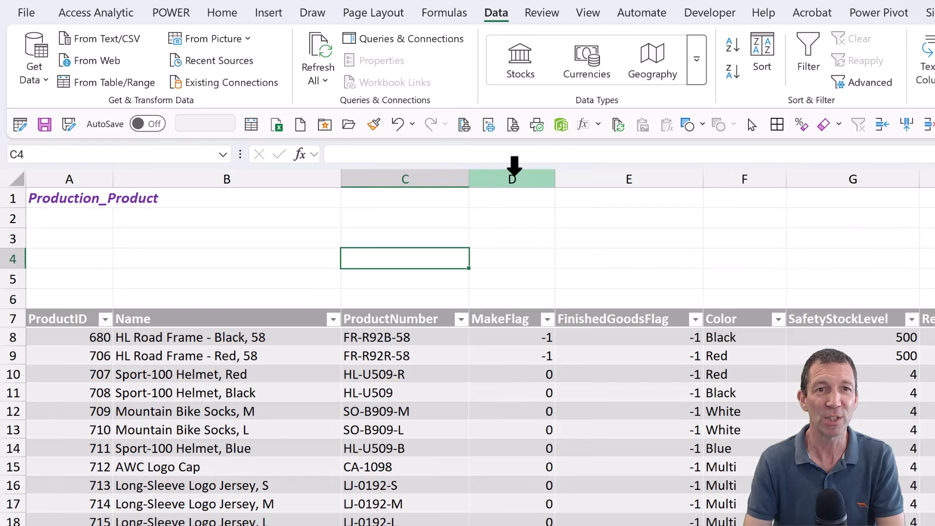
- Insert a new table column between ProductNumber and MakeFlag and name its header Search
right_click(514, 166)
left_click(576, 376)
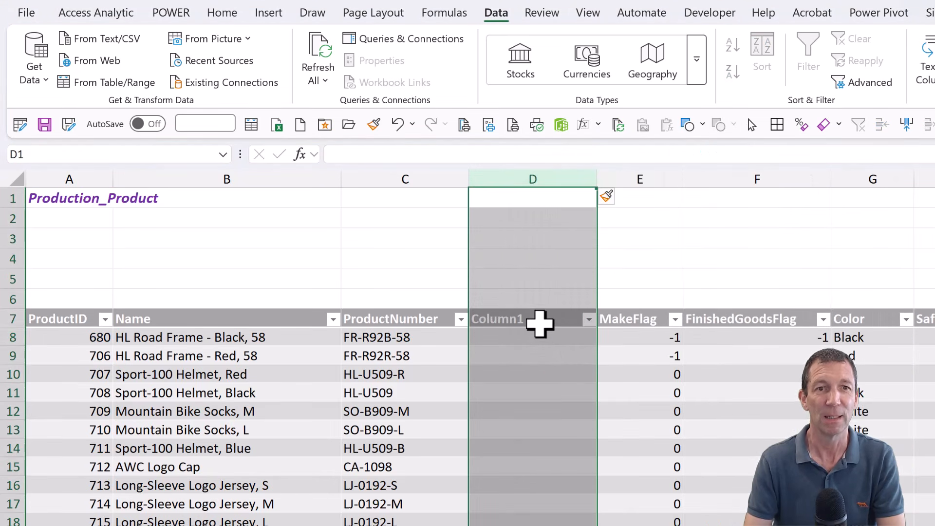
left_click(539, 324)
type("Sea")
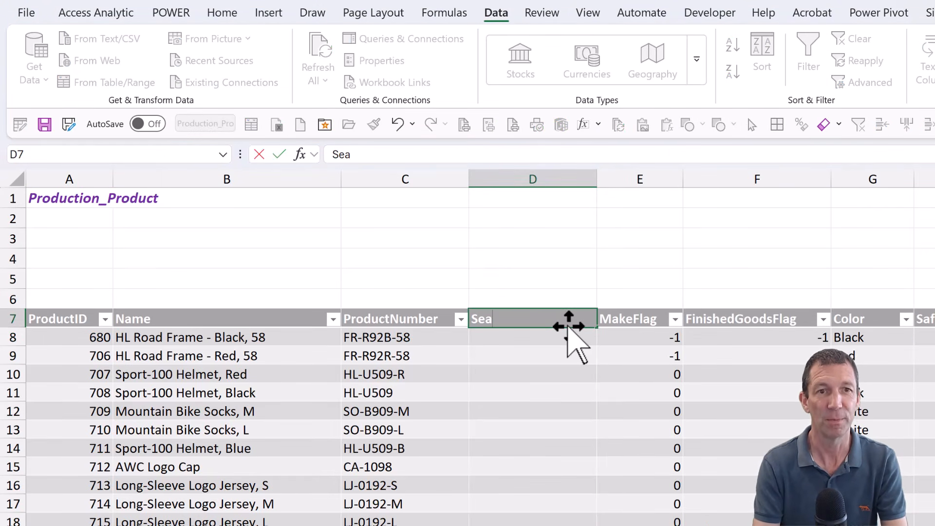
type("rch")
key("Return")
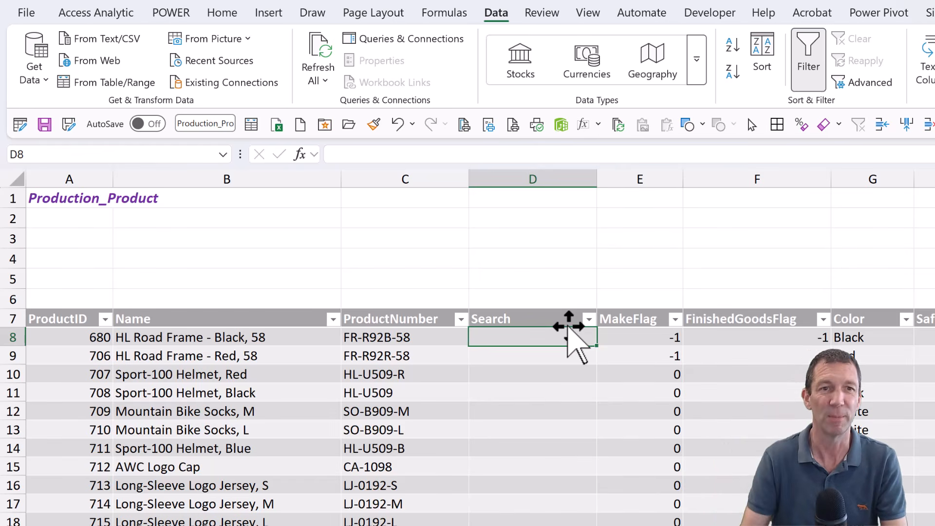
- Apply a light yellow cell style to cell C4 above the ProductNumber column
left_click(402, 257)
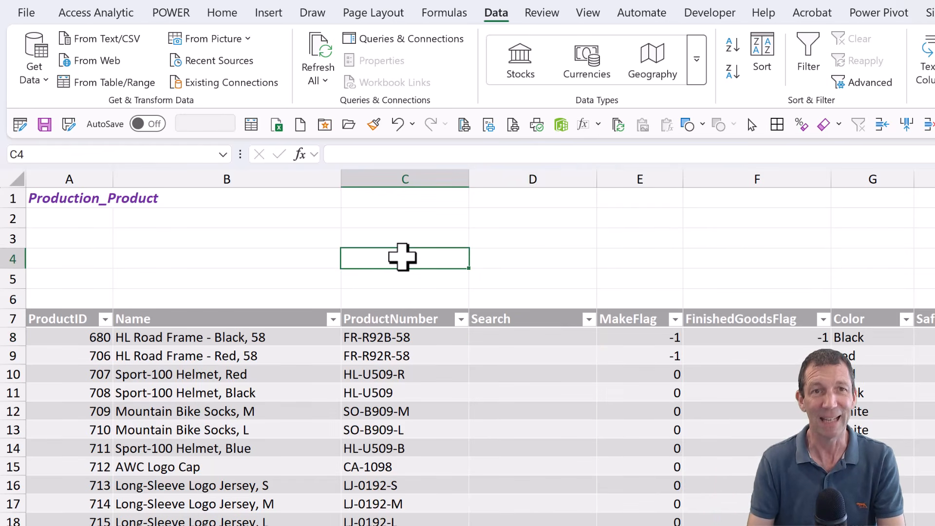
left_click(220, 13)
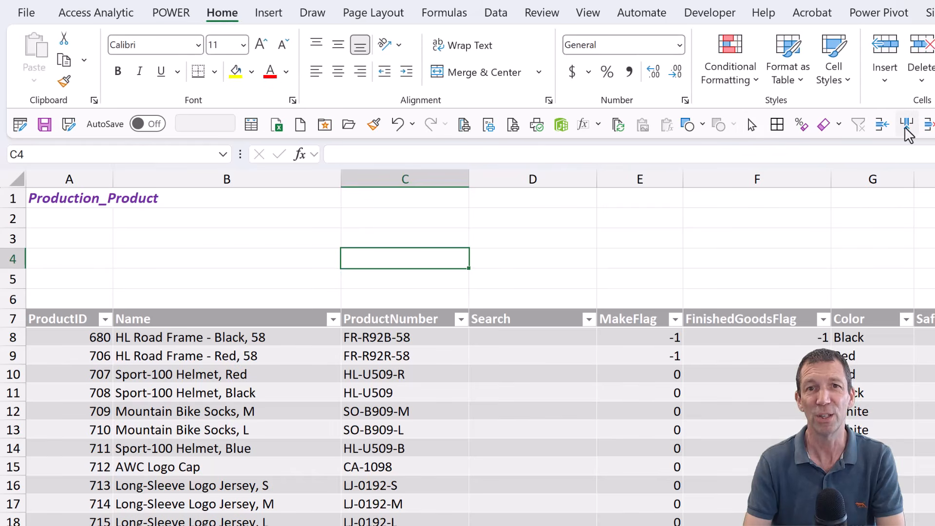
left_click(850, 80)
left_click(872, 127)
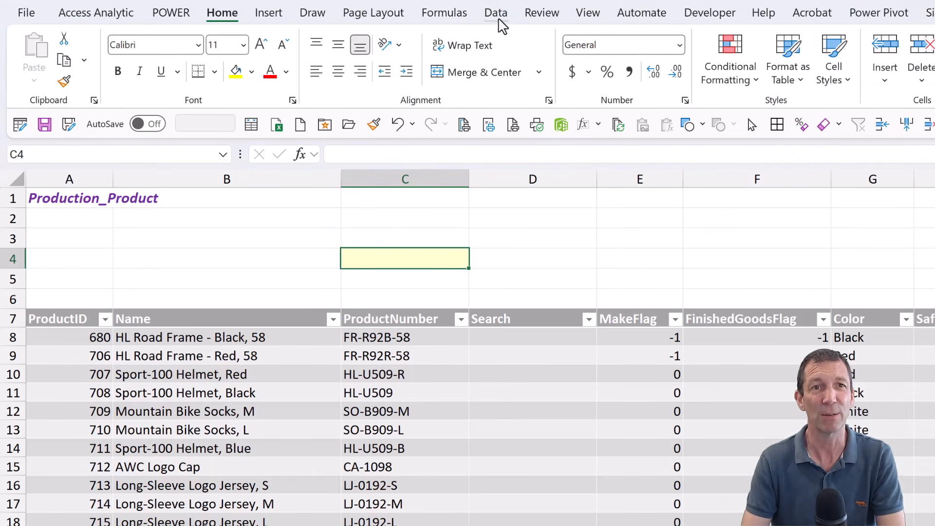
- Add List data validation to cell C4, using the table's ProductNumber column as the source
left_click(500, 20)
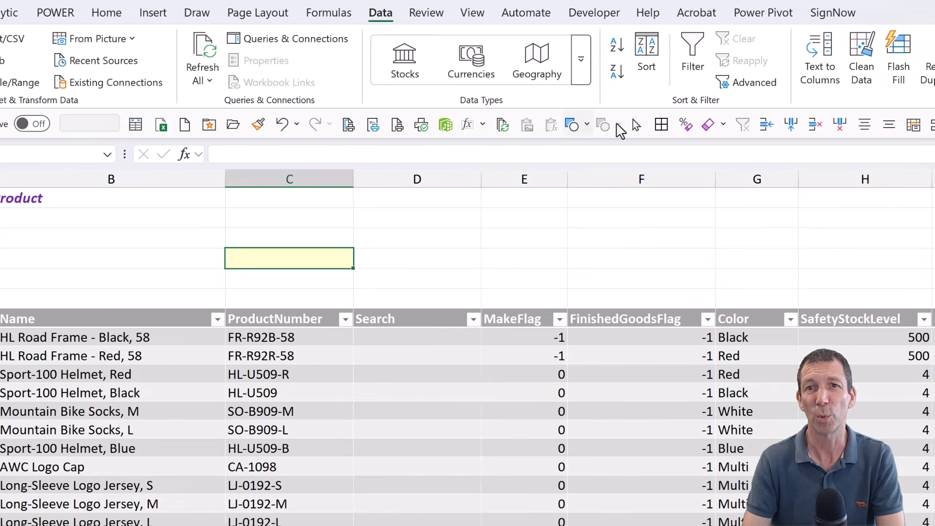
left_click(844, 51)
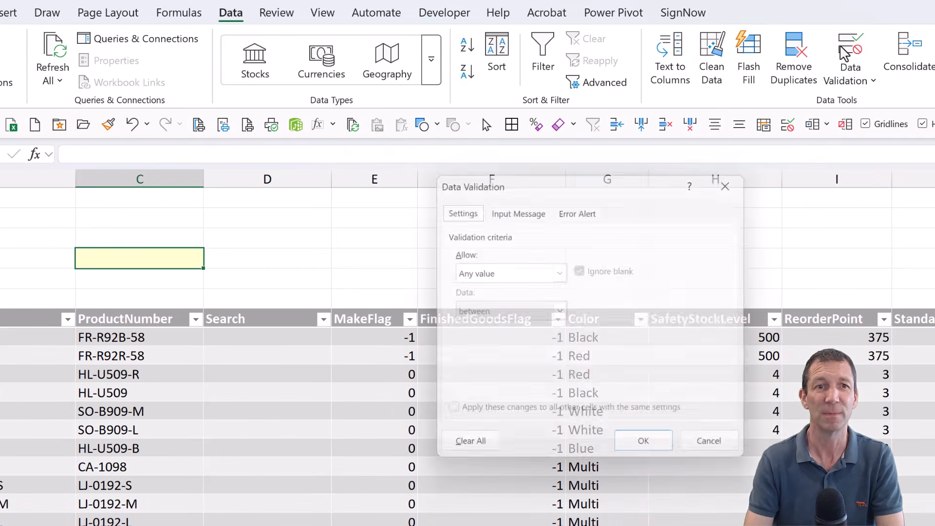
left_click(561, 273)
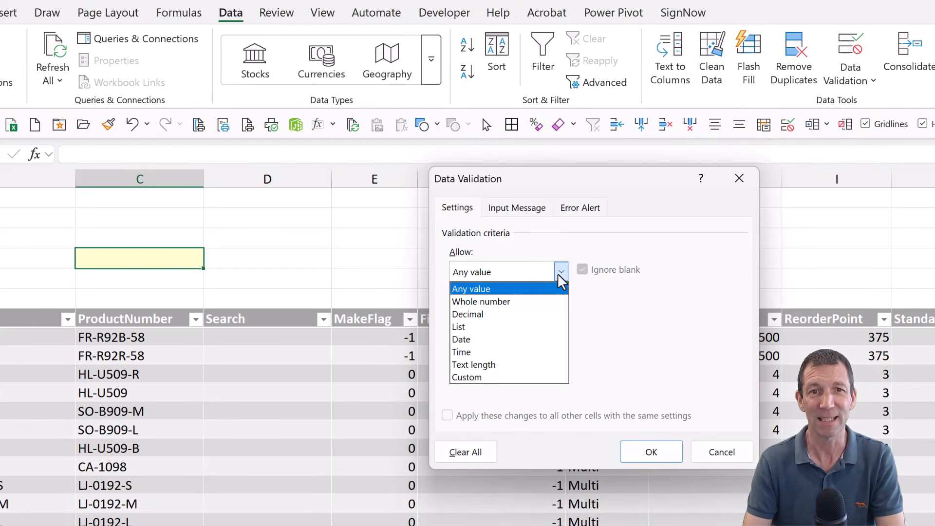
left_click(505, 327)
left_click(572, 351)
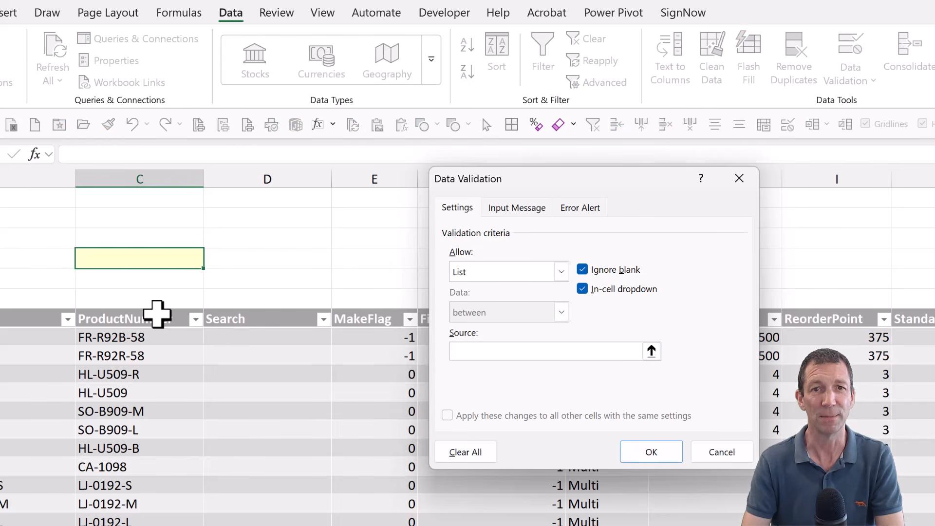
left_click(157, 315)
left_click(633, 453)
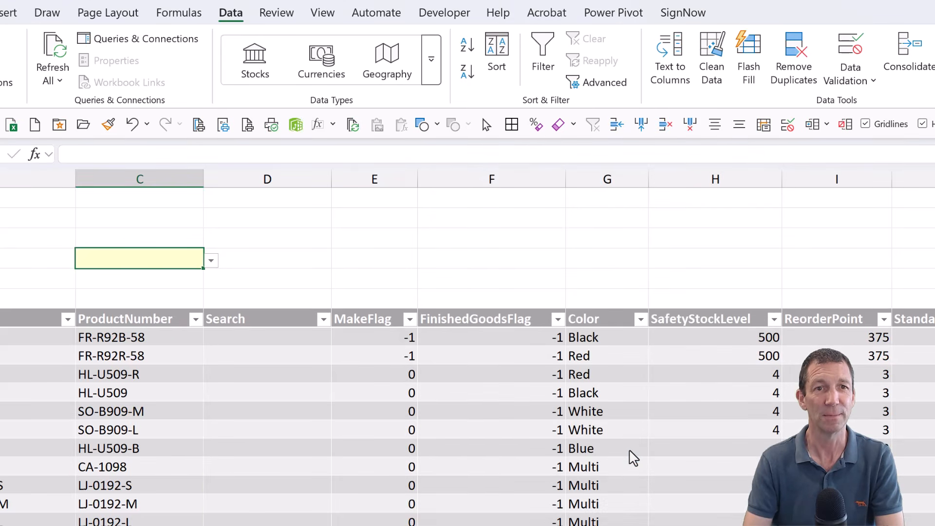
- Search C4's dropdown list for entries containing C and pick CL-9009
left_click(213, 264)
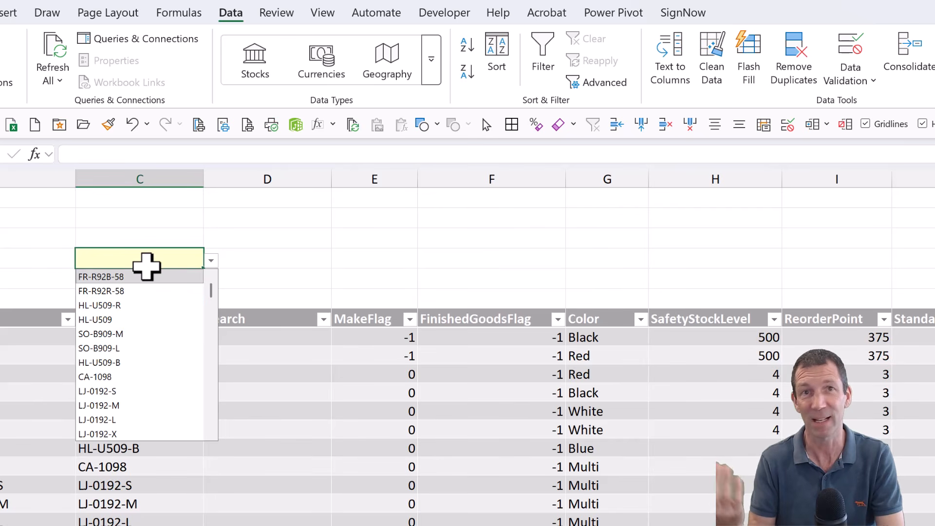
left_click(150, 254)
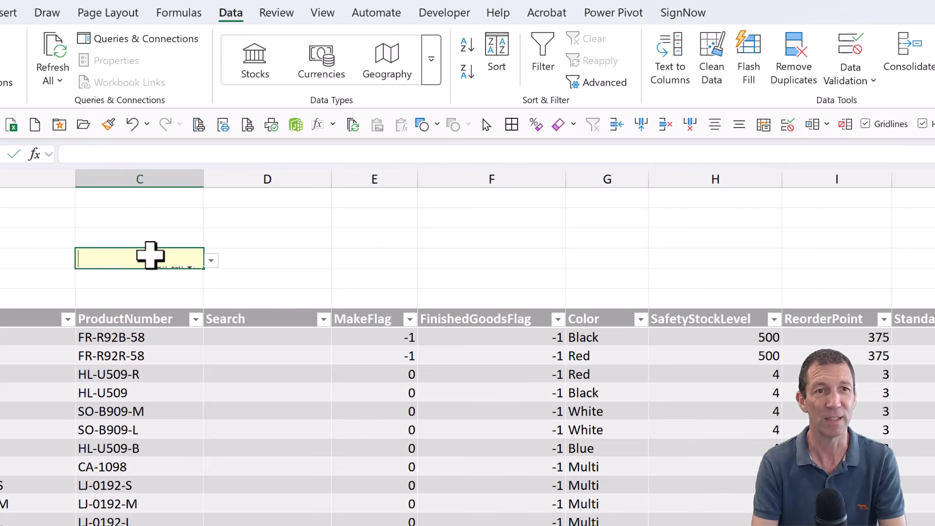
type("CA")
key("BackSpace")
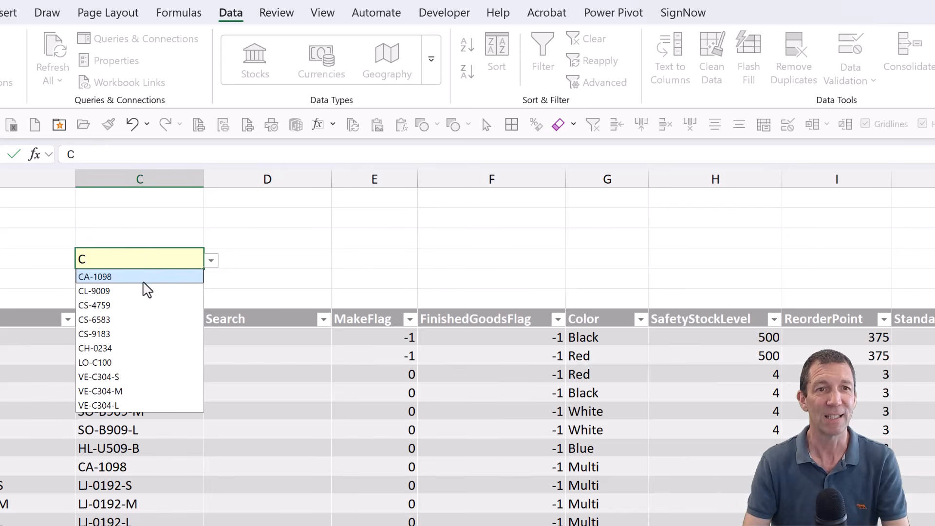
left_click(140, 292)
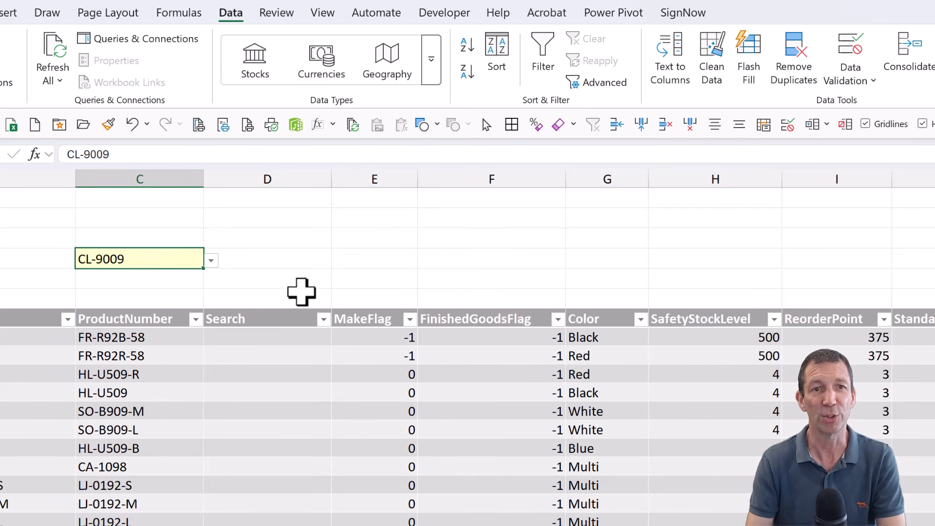
left_click(275, 338)
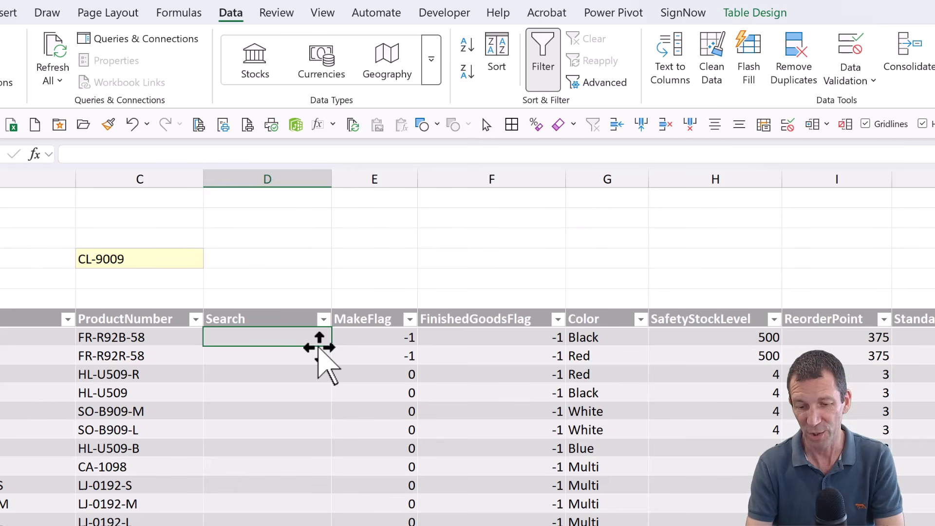
type("=")
left_click(139, 336)
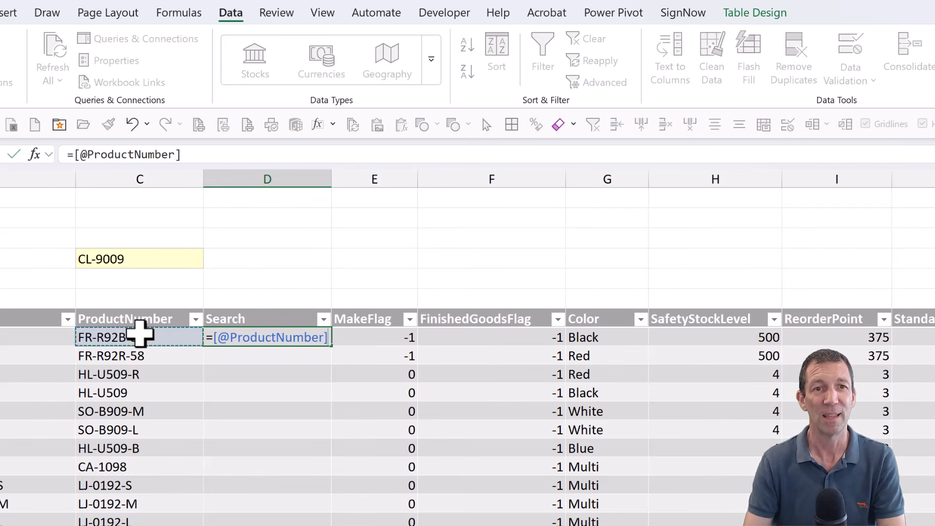
type("=")
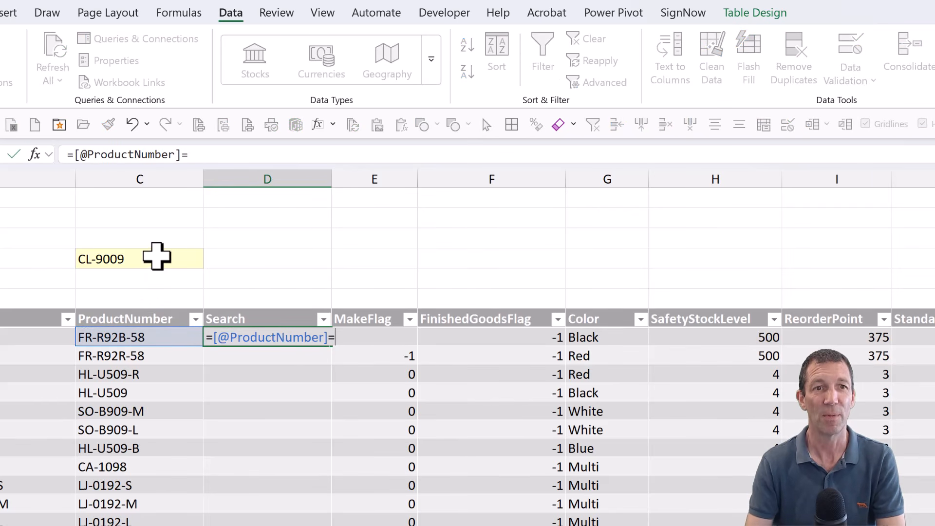
left_click(156, 257)
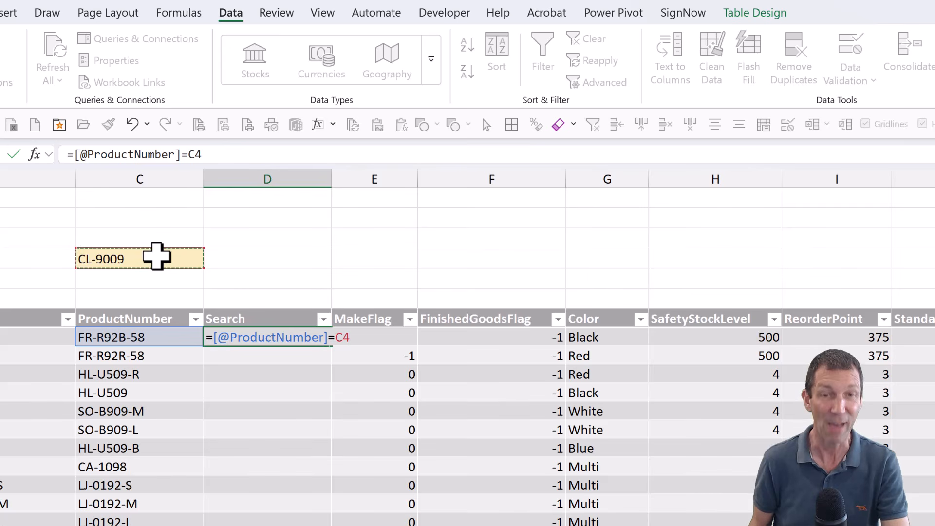
key("F4")
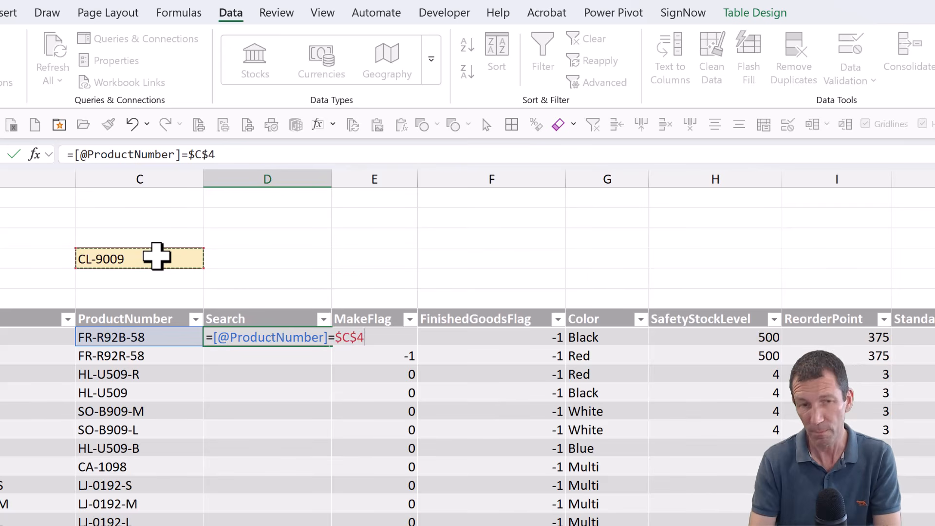
key("Return")
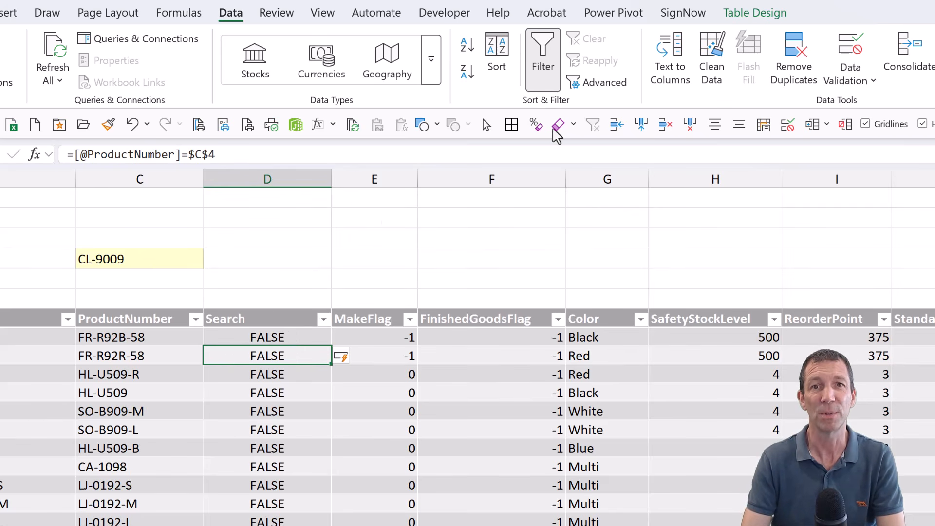
- Insert a slicer for the Search column, shorten it to about 3.83 cm high and place it above the table
left_click(754, 14)
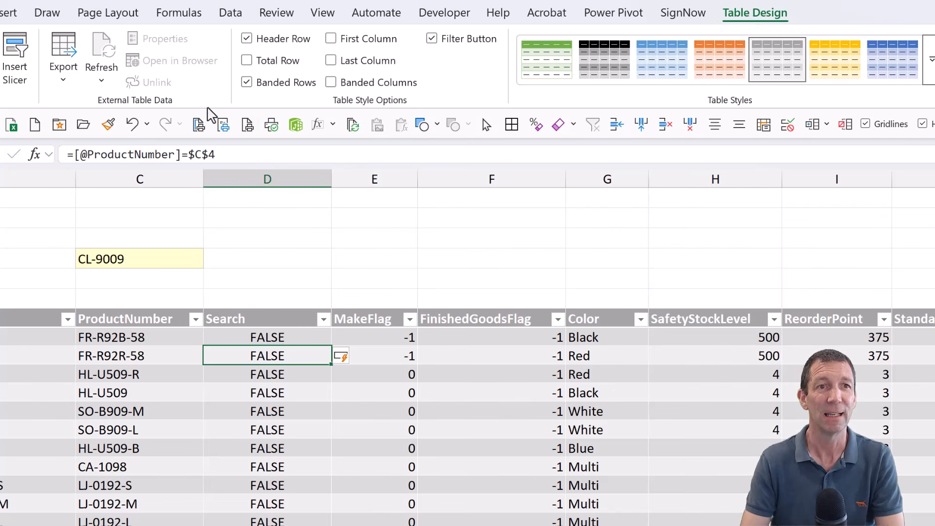
left_click(12, 54)
left_click(512, 261)
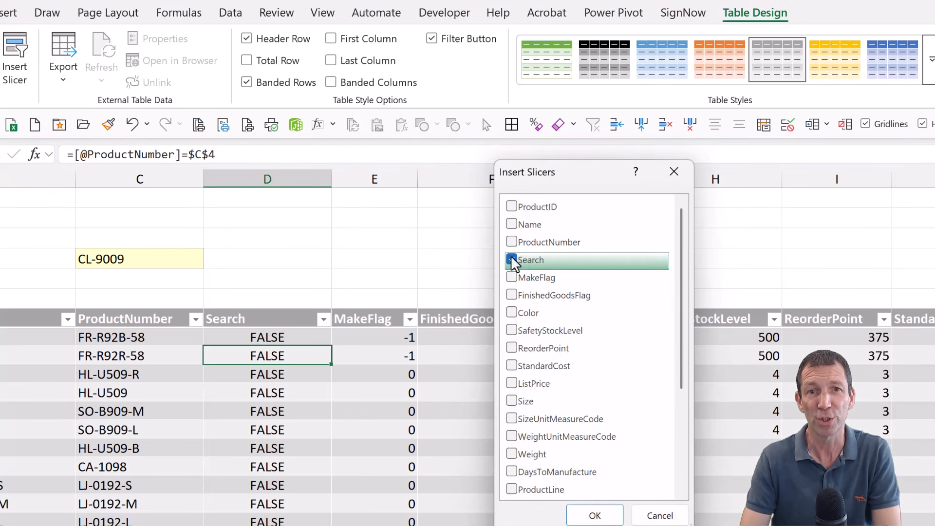
left_click(595, 514)
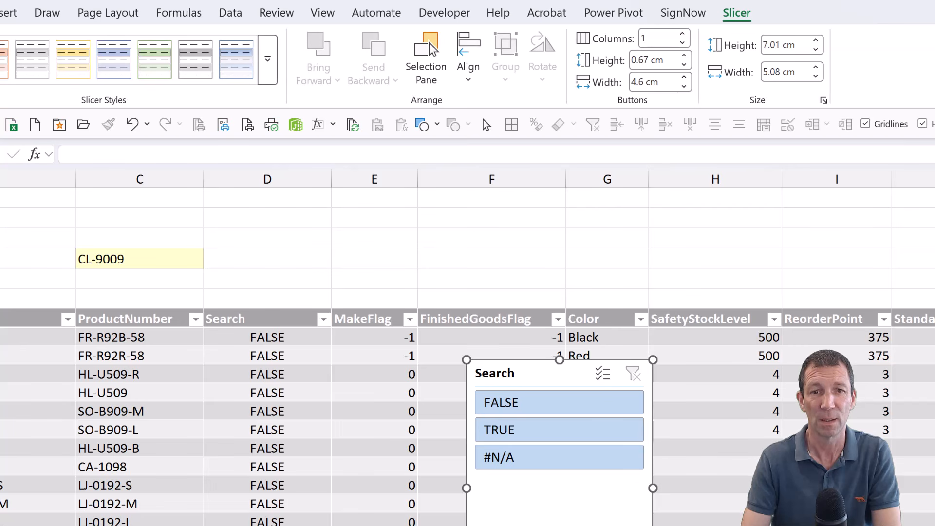
left_click_drag(560, 525, 329, 320)
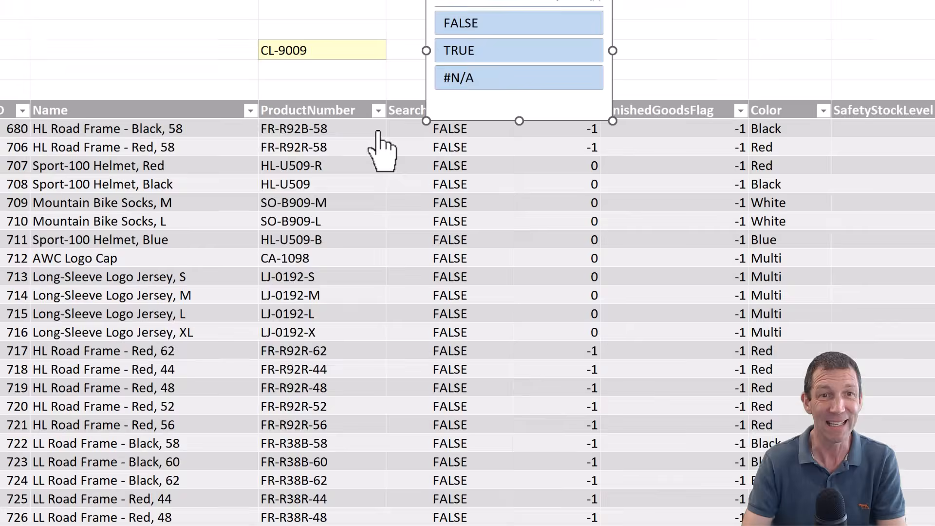
- Check the end of the ProductNumber filter list for error values and leave the filter unchanged
left_click(378, 111)
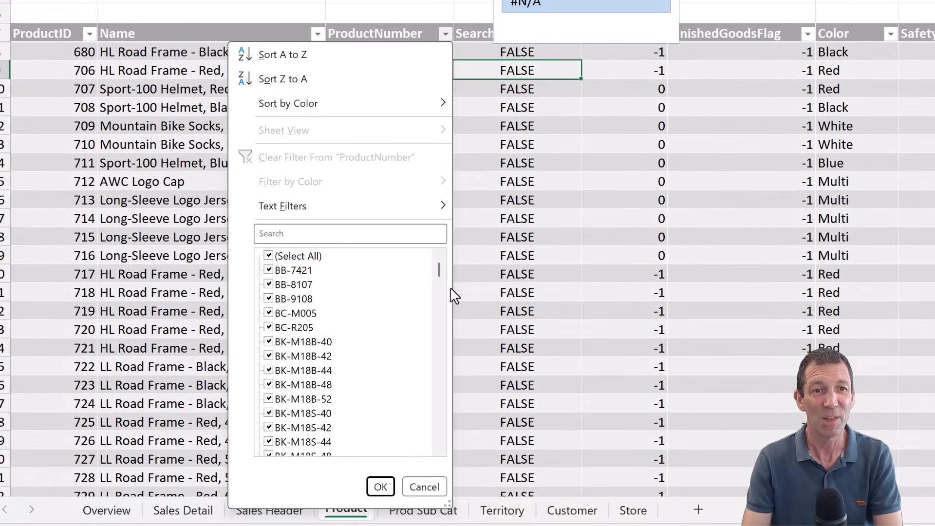
left_click_drag(372, 348, 370, 376)
left_click_drag(438, 301, 438, 438)
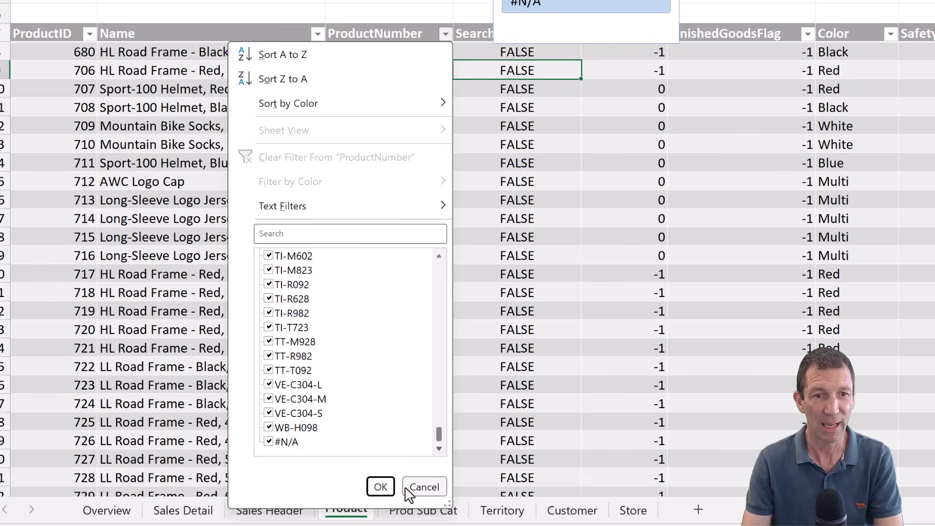
left_click(423, 486)
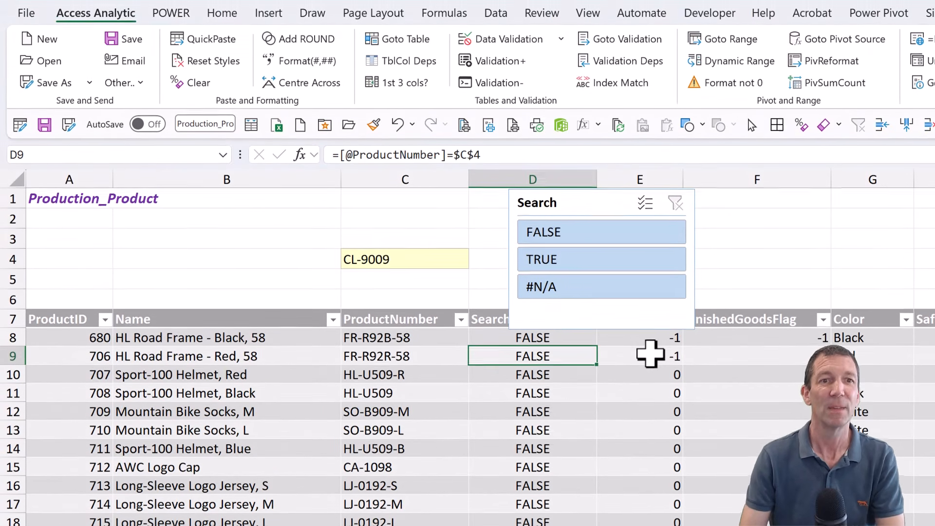
- Filter the table with the Search slicer to TRUE, and switch the slicer to #N/A to isolate the error row
left_click(566, 258)
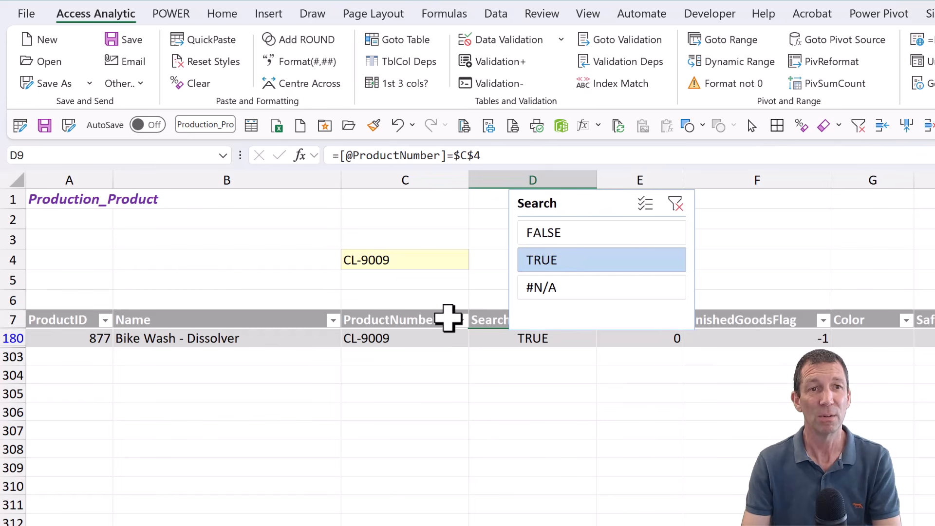
left_click(565, 292)
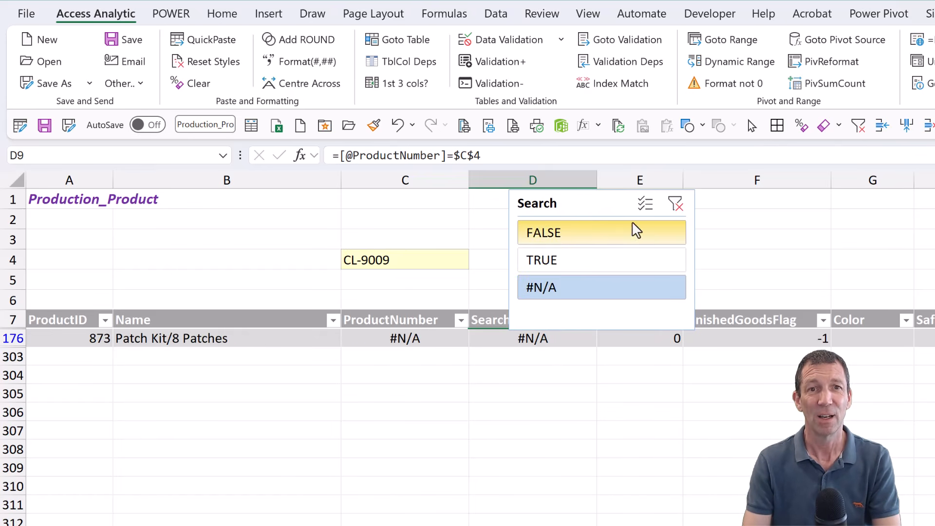
- Clear the Search slicer's filter and move the slicer over columns E and F, clear of the Search column heading
left_click(674, 205)
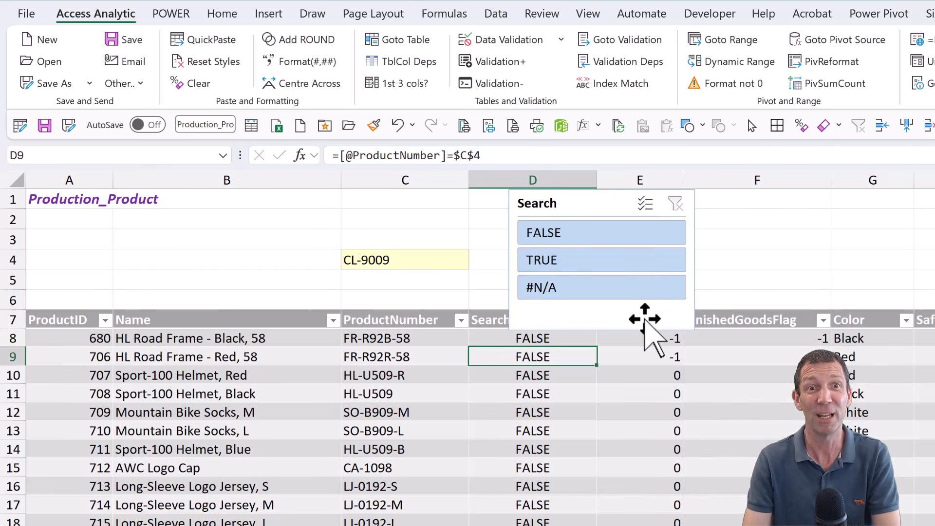
left_click_drag(643, 317, 765, 294)
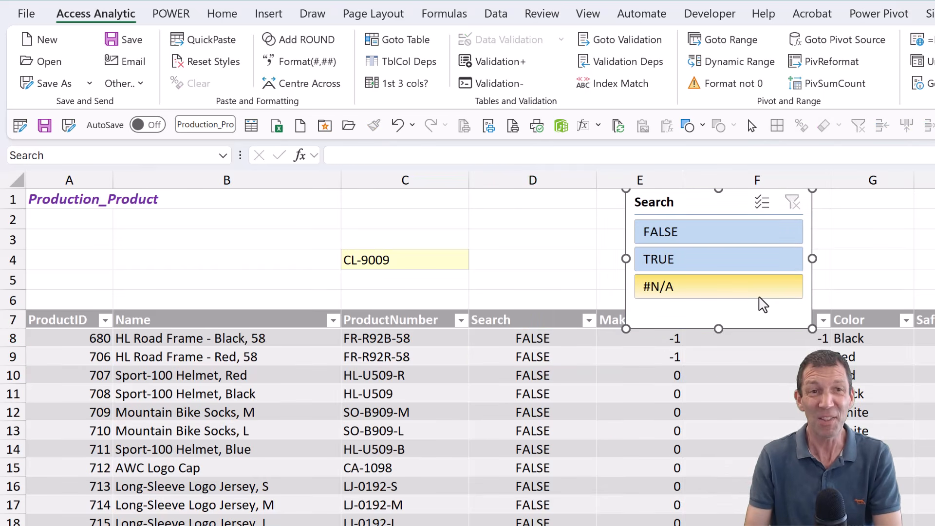
left_click(429, 256)
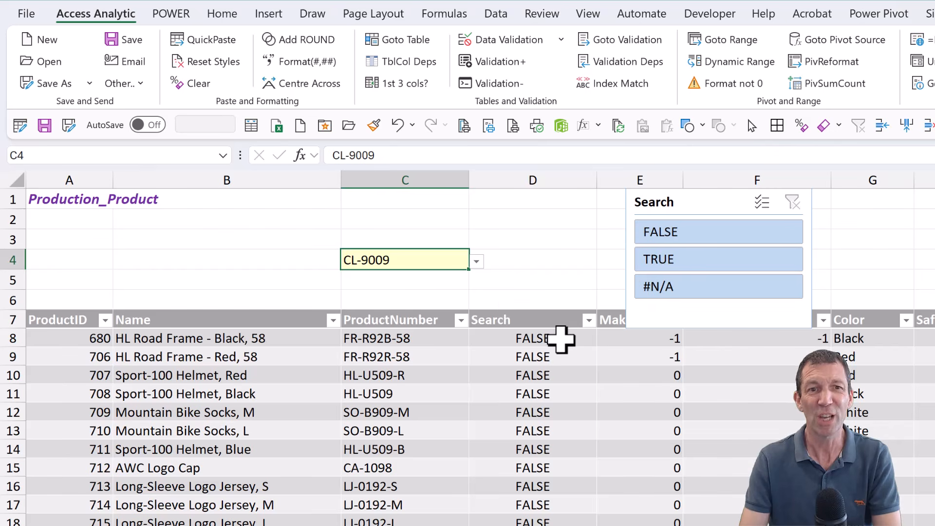
left_click(541, 338)
double_click(519, 338)
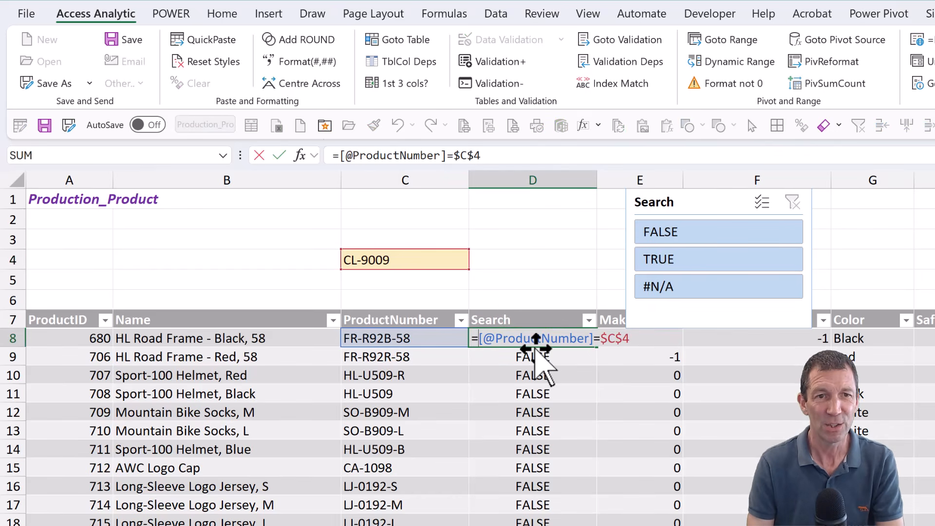
type("IF(")
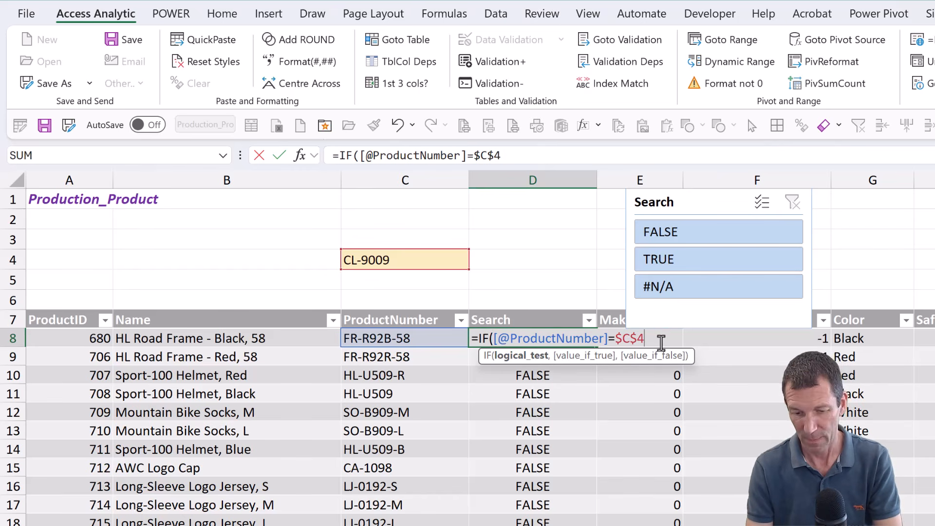
type(",\"Mat")
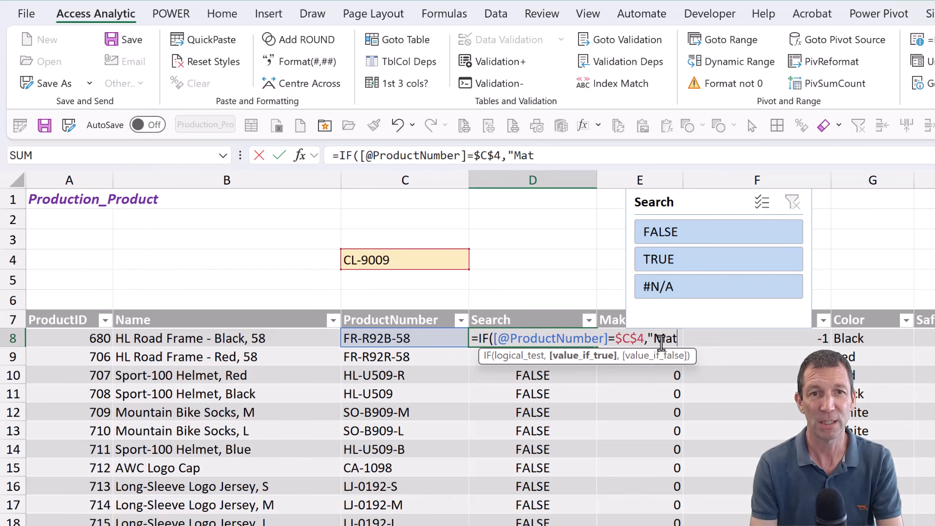
type("ches\",")
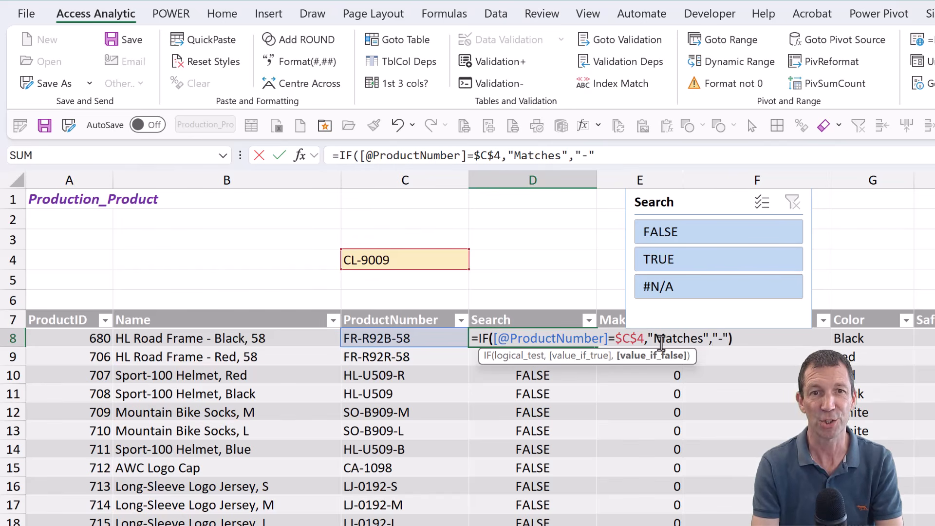
type("\"-\")")
key("Return")
key("Up")
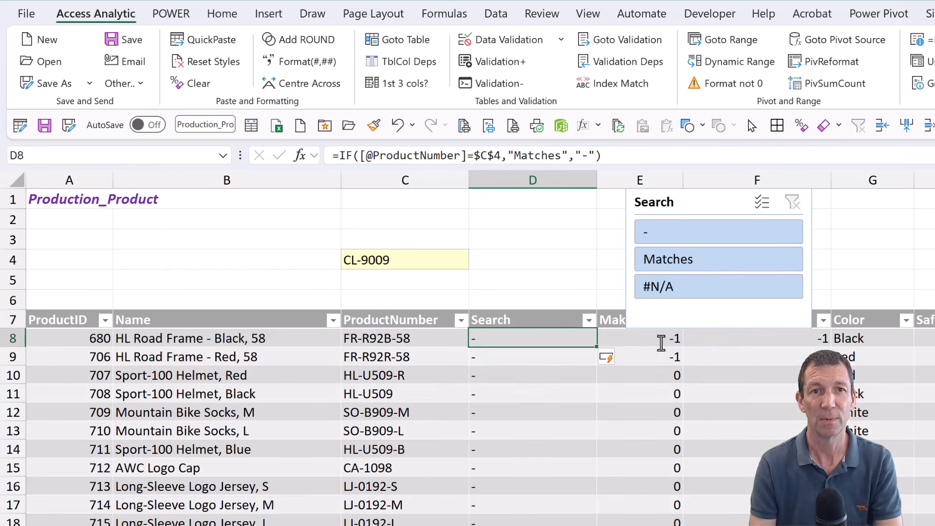
- Test the Search slicer by filtering the table to Matches and to "-", and clear the filter
left_click(700, 264)
left_click(692, 234)
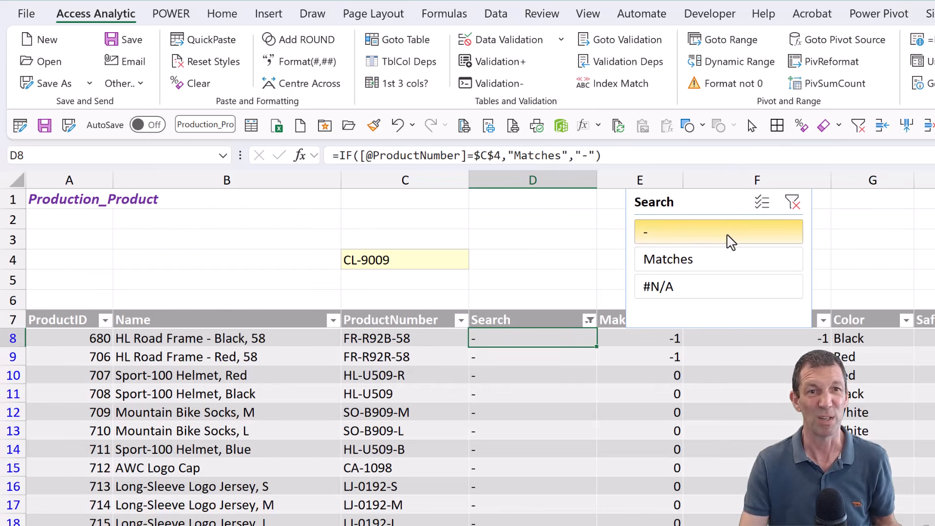
left_click(700, 267)
left_click(701, 291)
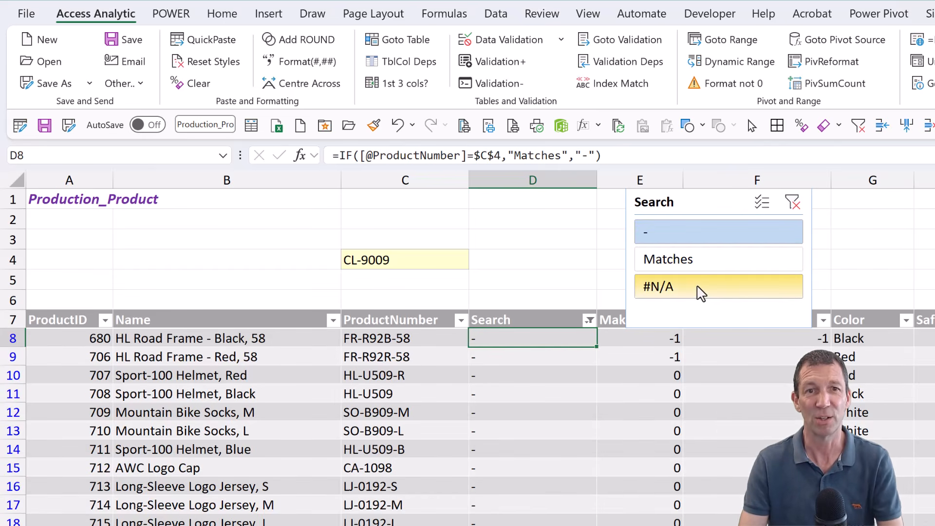
left_click(792, 202)
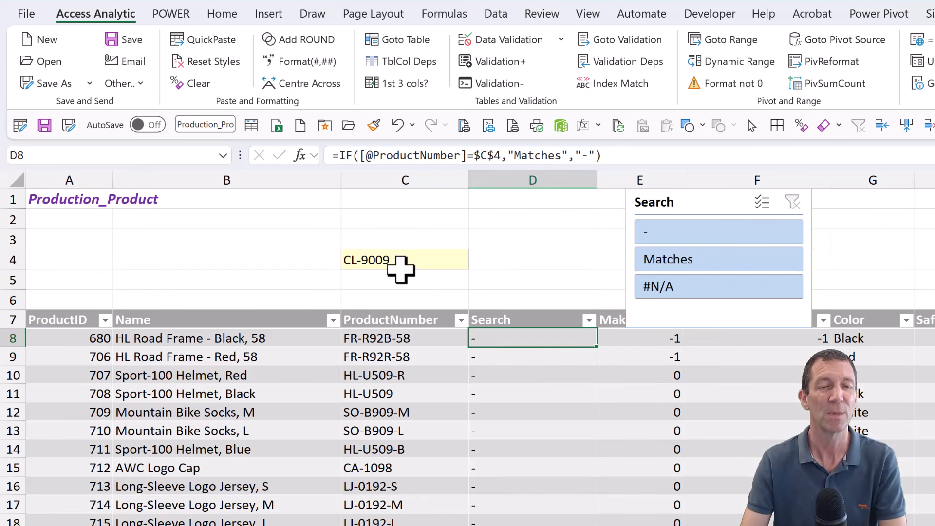
- Remove all data validation from the search cell C4
left_click(410, 257)
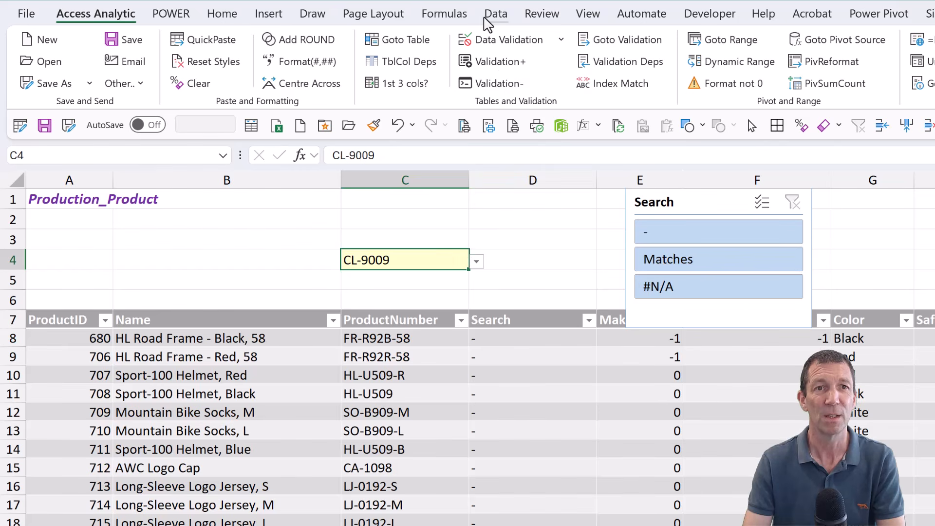
left_click(487, 16)
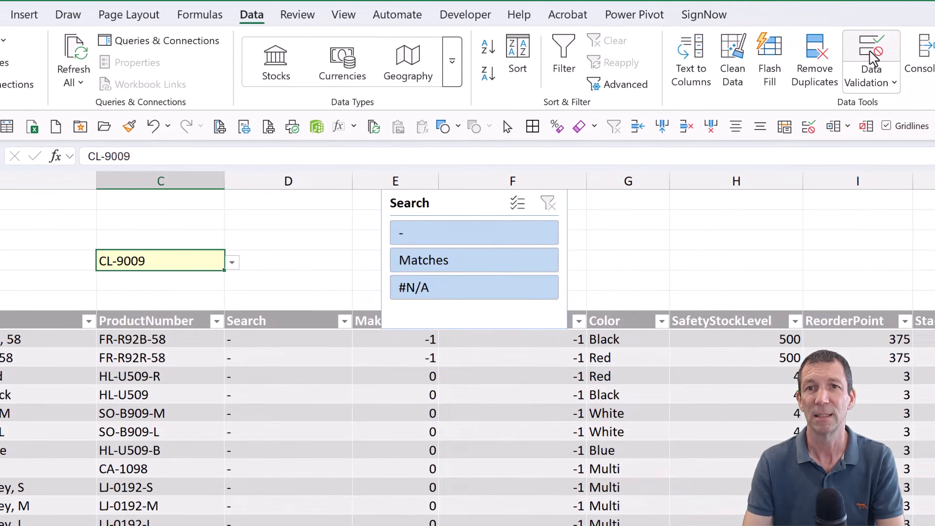
left_click(893, 83)
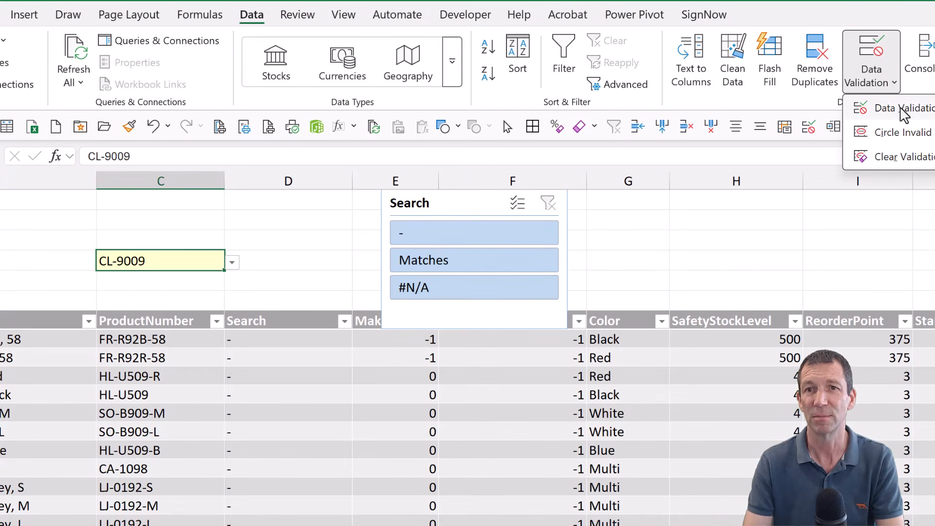
left_click(902, 108)
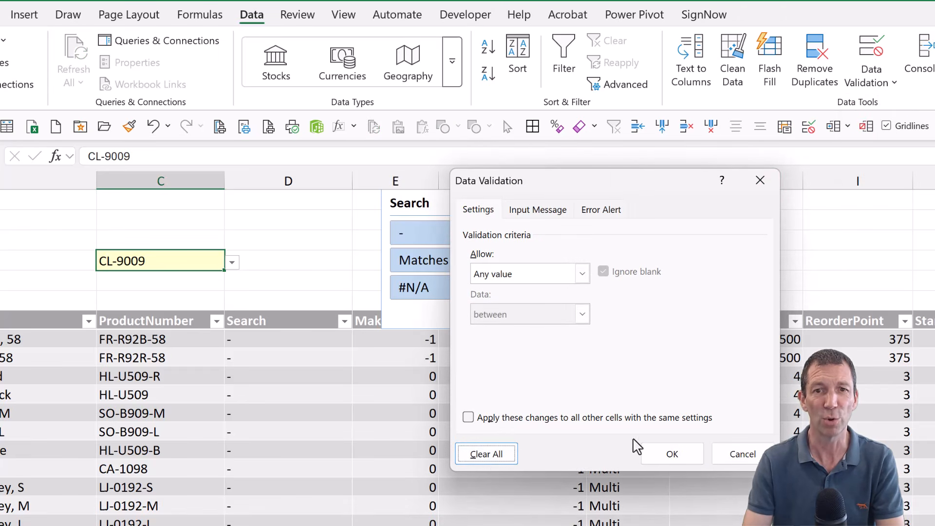
left_click(660, 455)
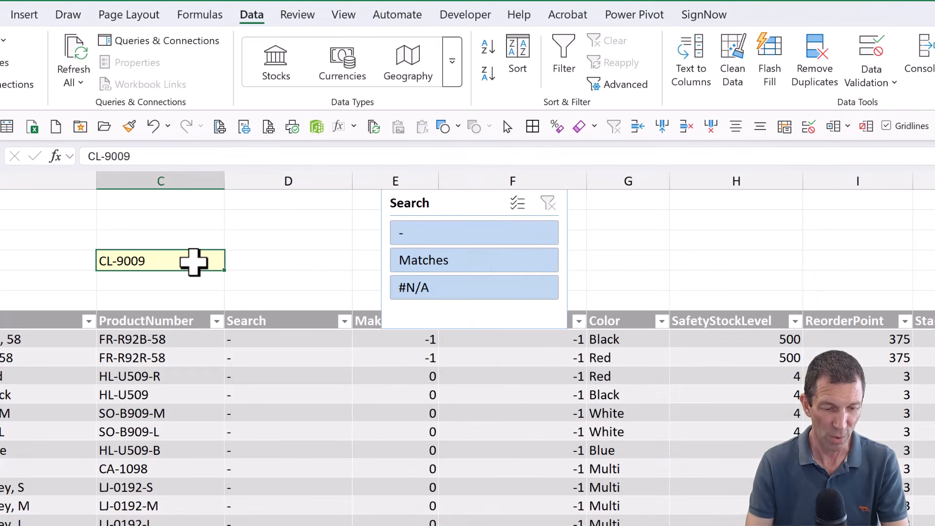
- Enter the partial product code HL in the search cell C4
type("C")
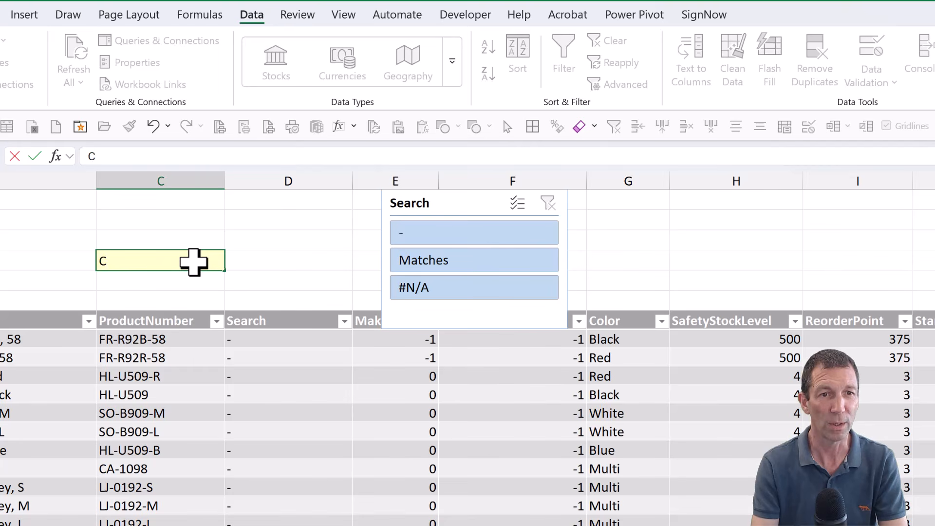
key("BackSpace")
type("F")
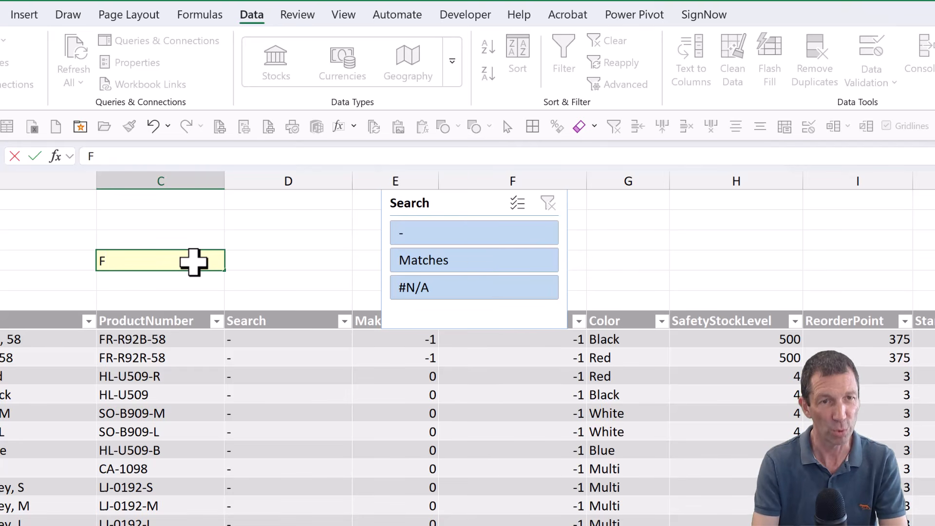
key("BackSpace")
type("HL")
key("Return")
key("Up")
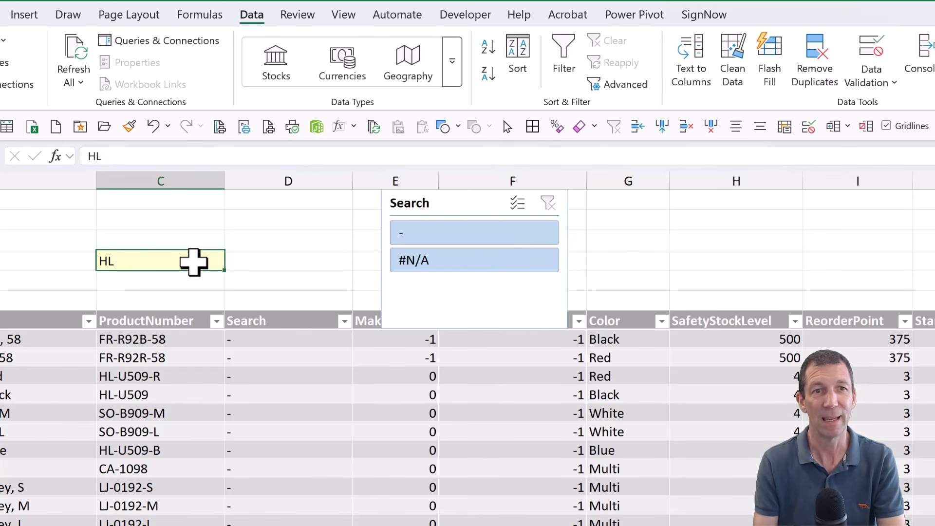
left_click(252, 337)
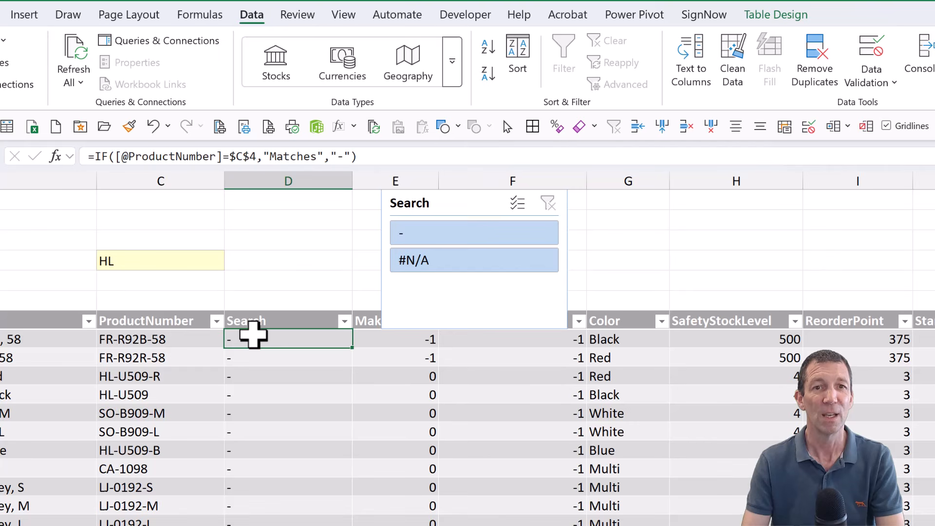
double_click(280, 339)
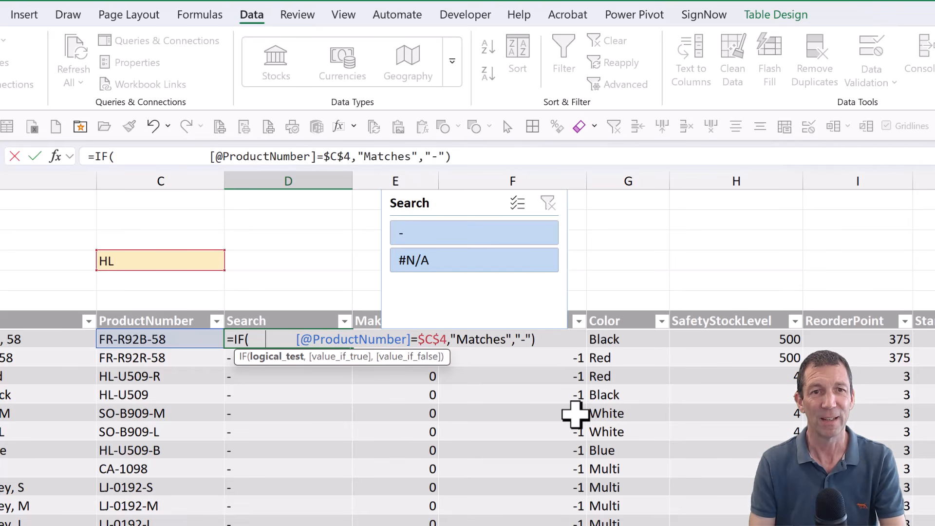
type("O")
key("BackSpace")
type("ISNU")
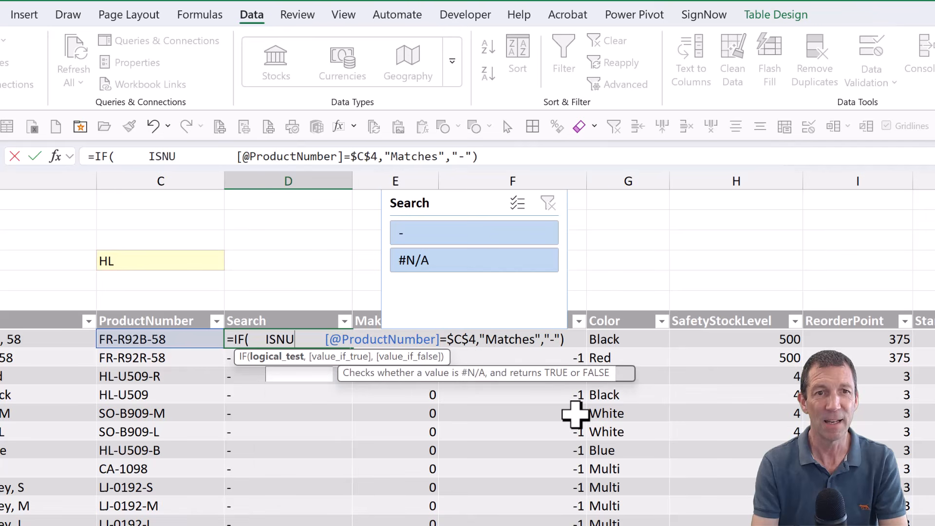
type("MBER(S")
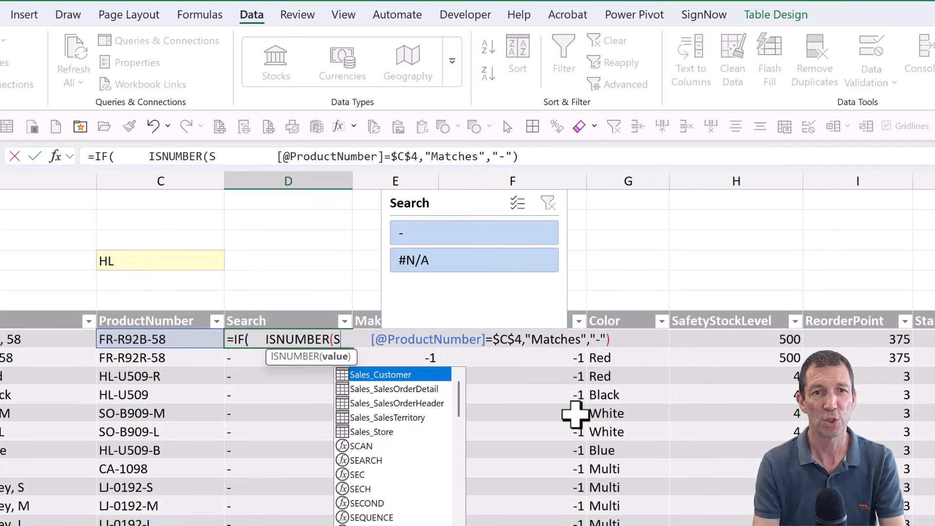
type("EARCH")
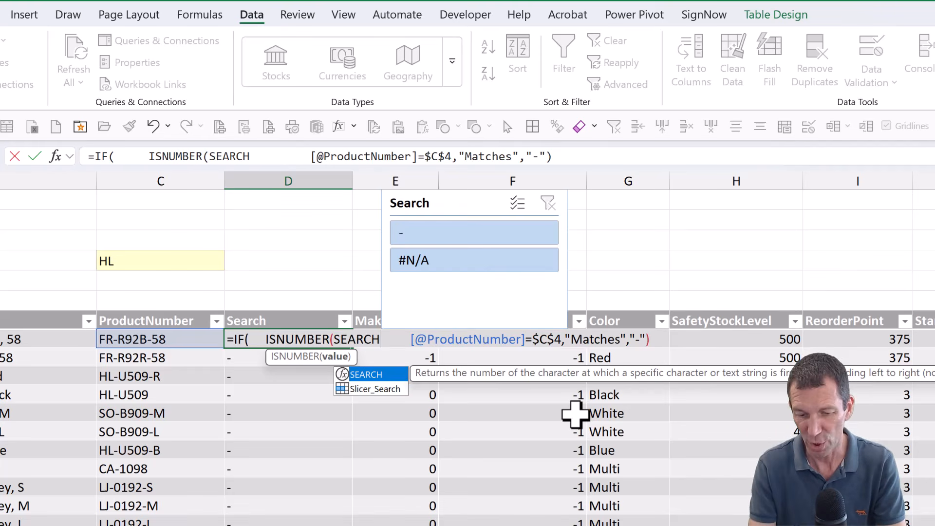
type("(")
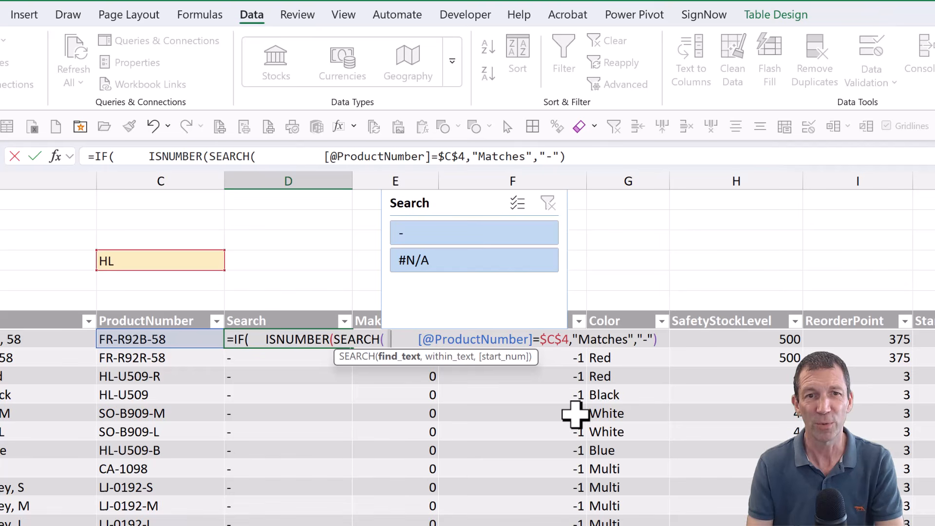
key("shift+Right")
key("shift+Right")
key("shift+Right")
key("shift+Right")
key("shift+Right")
key("shift+Right")
key("shift+Right")
key("shift+Right")
key("shift+Right")
key("shift+Right")
key("shift+Right")
key("shift+Right")
key("shift+Right")
key("shift+Right")
key("shift+Right")
key("shift+Right")
key("shift+Right")
key("shift+Right")
key("shift+Right")
key("shift+Right")
key("ctrl+c")
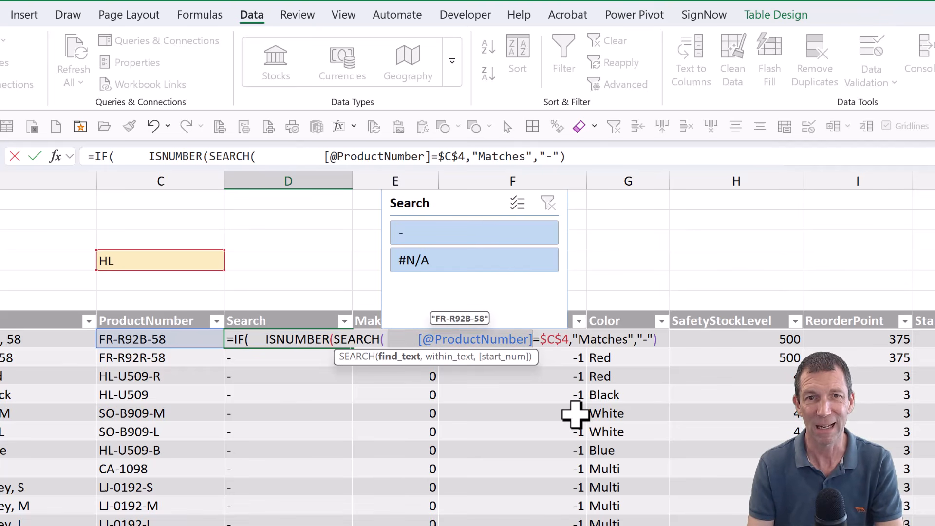
key("Delete")
key("Delete")
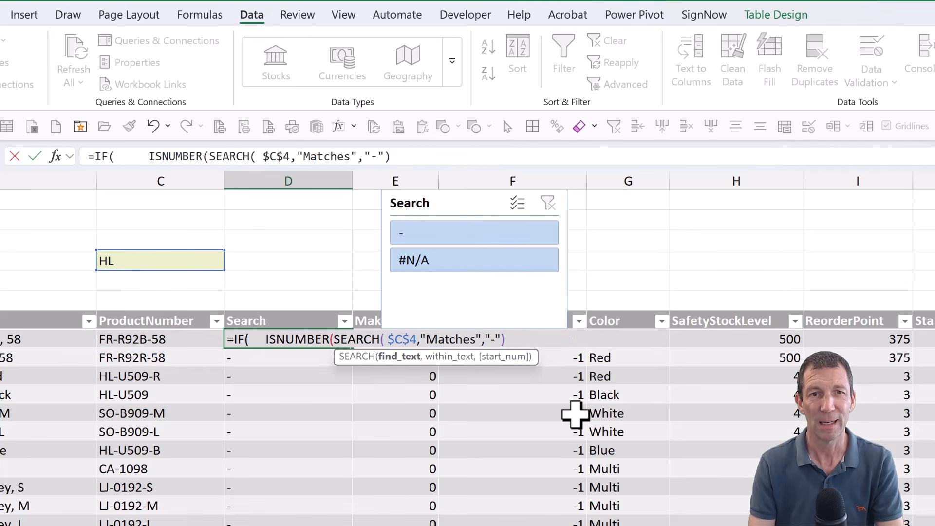
type(",")
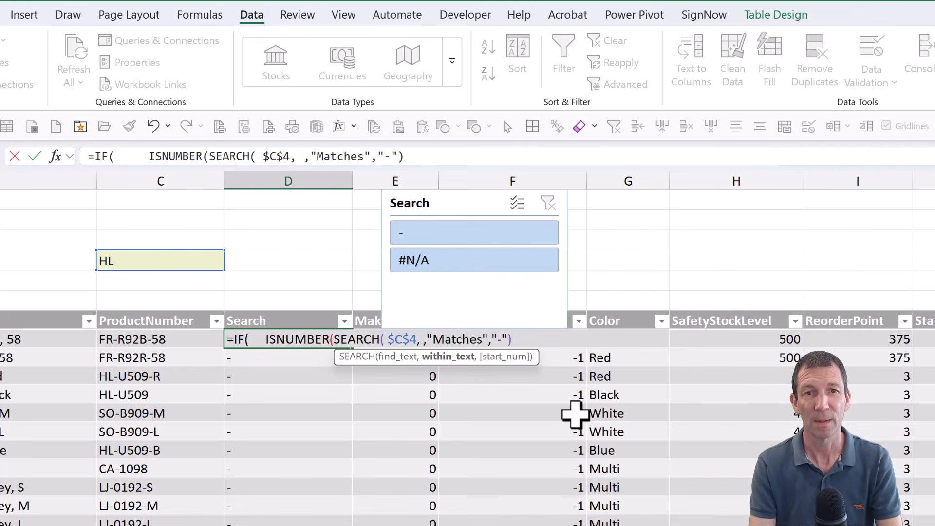
key("ctrl+v")
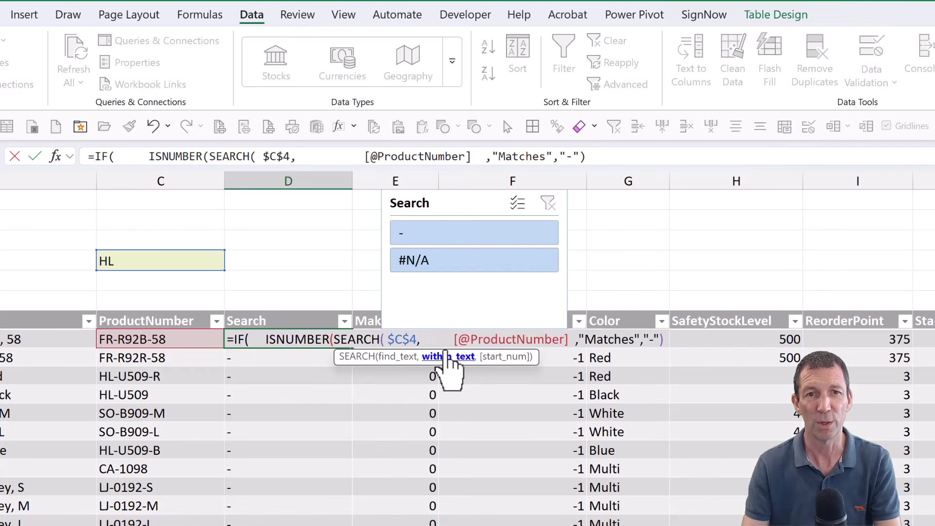
key("Delete")
key("Delete")
key("Delete")
key("Delete")
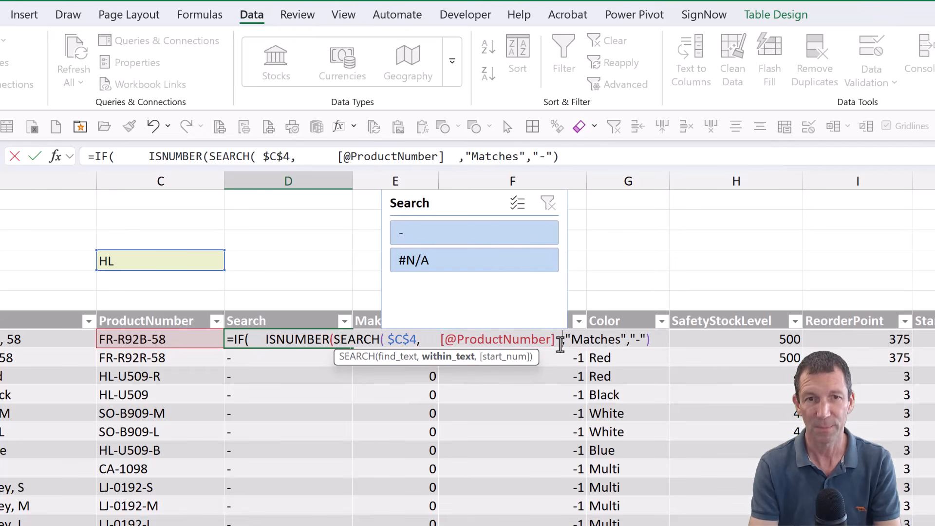
- Close the SEARCH and ISNUMBER functions before "Matches" and apply the formula to the Search column
type(") ")
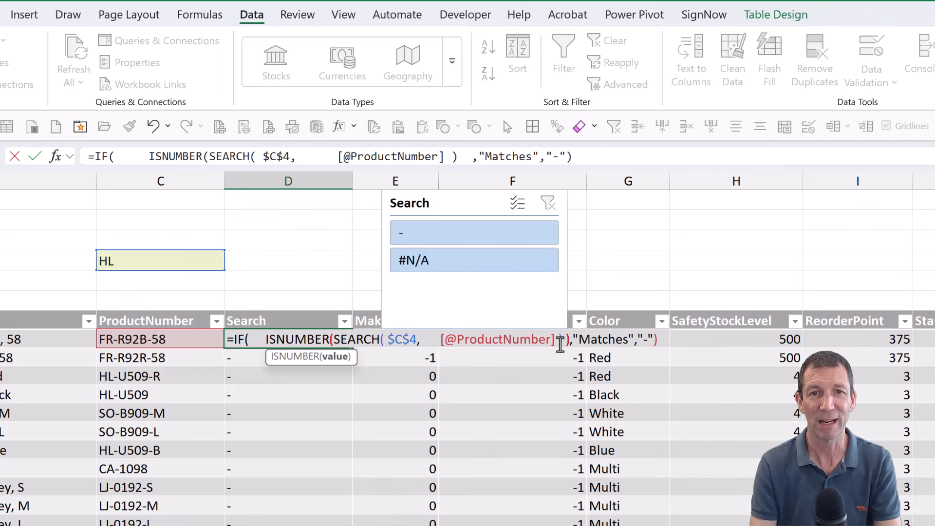
type(")")
key("ctrl+Return")
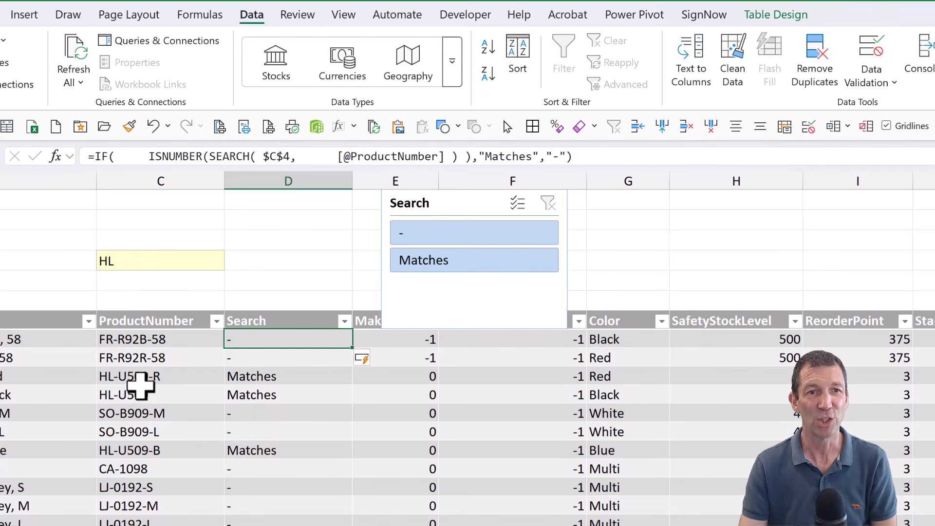
- Filter the table to Matches with the slicer to check the partial-text search, and clear the filter
left_click(463, 267)
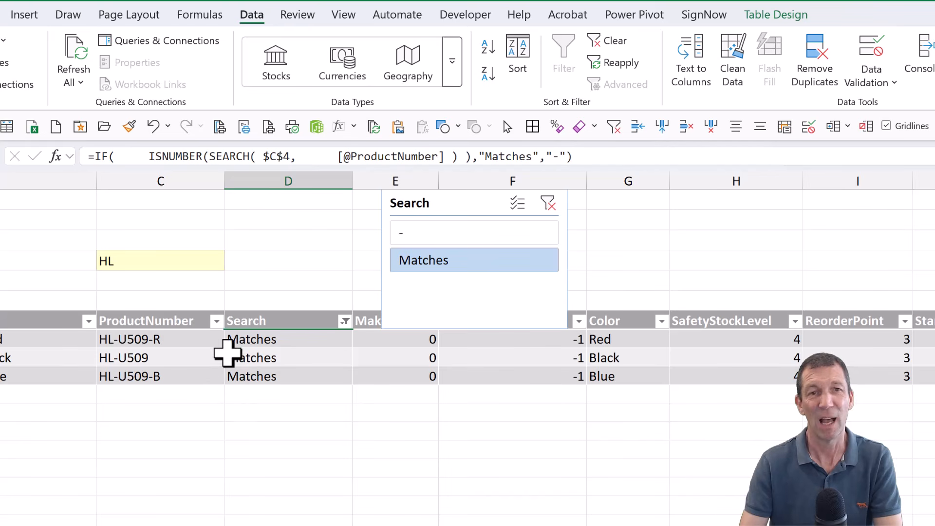
left_click(547, 205)
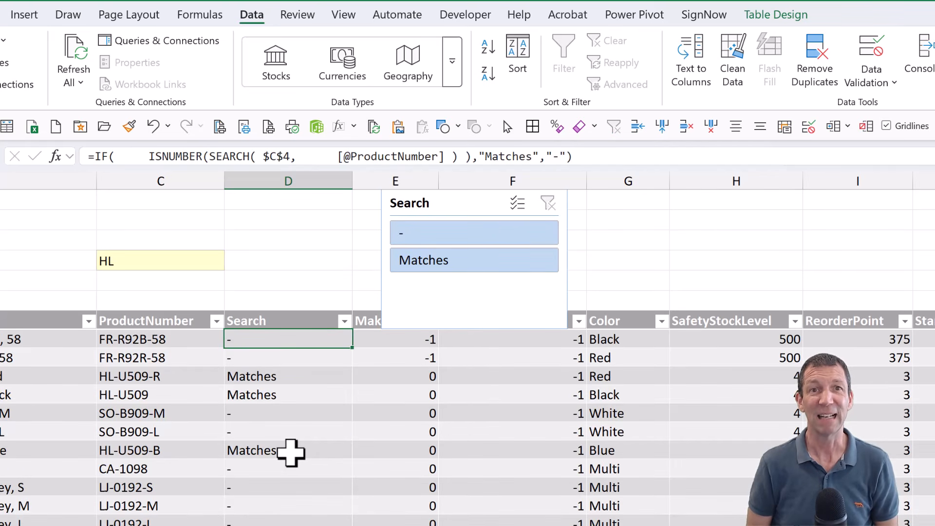